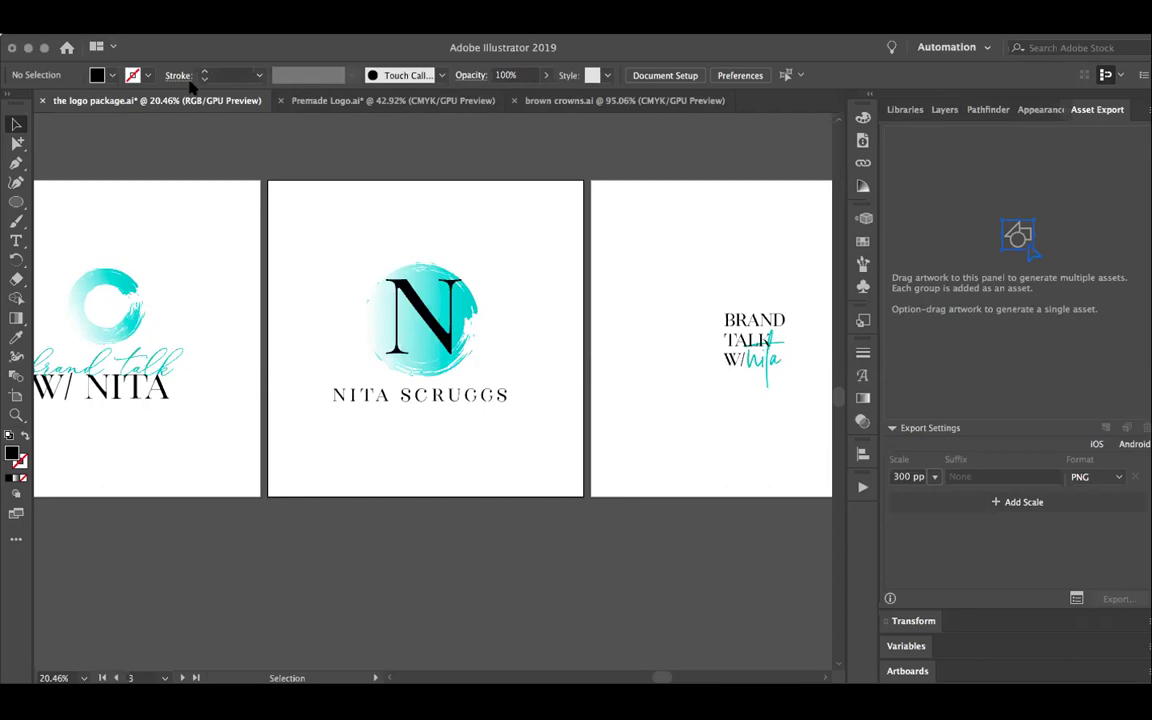
Browse the Scripts and Window menus, closing both without choosing anything
{"action": "left_click", "coordinate": [106, 22]}
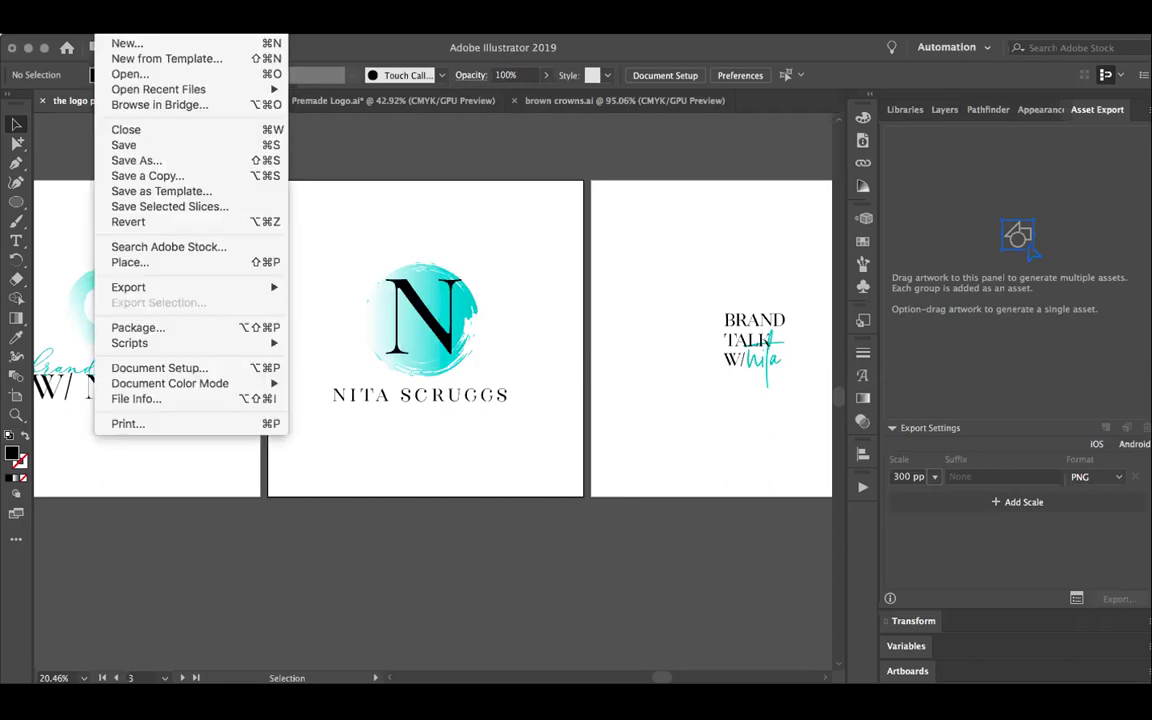
{"action": "mouse_move", "coordinate": [188, 341]}
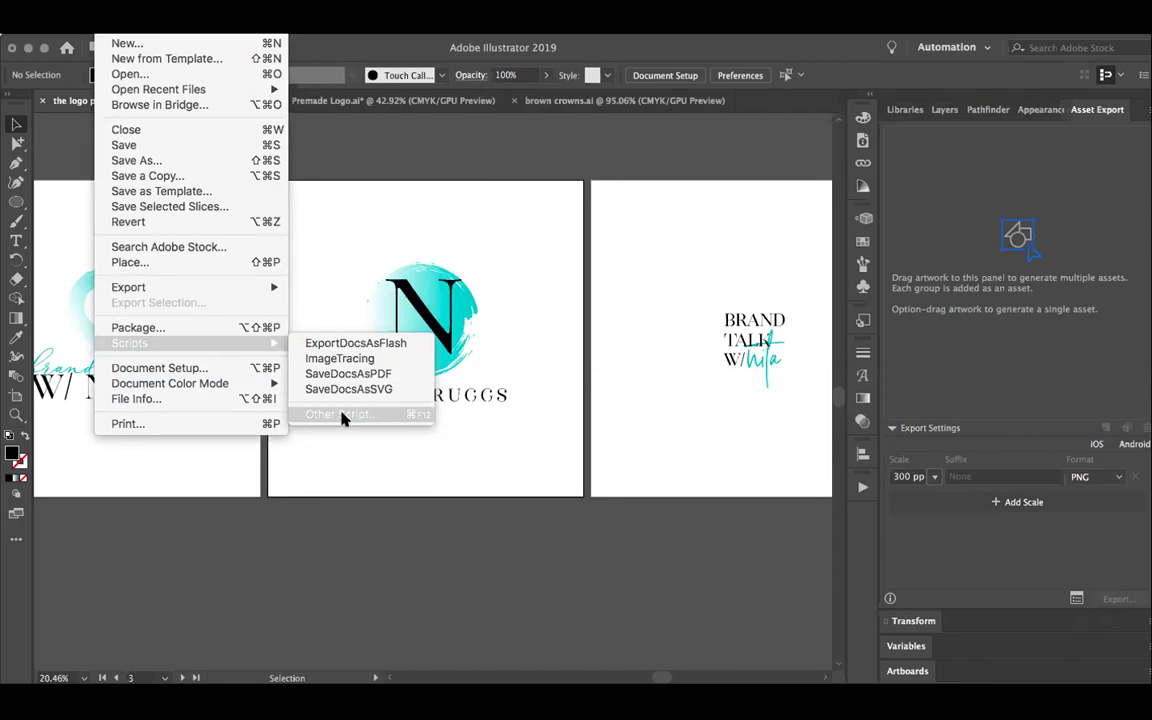
{"action": "left_click", "coordinate": [382, 122]}
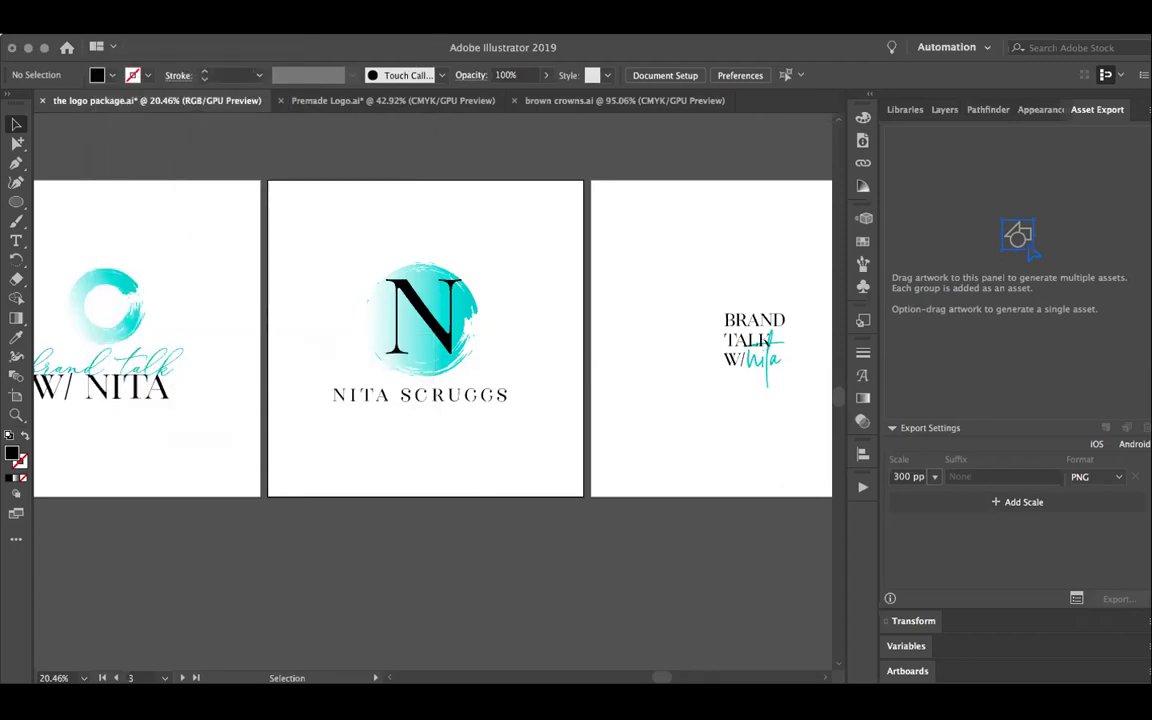
{"action": "left_click", "coordinate": [405, 16]}
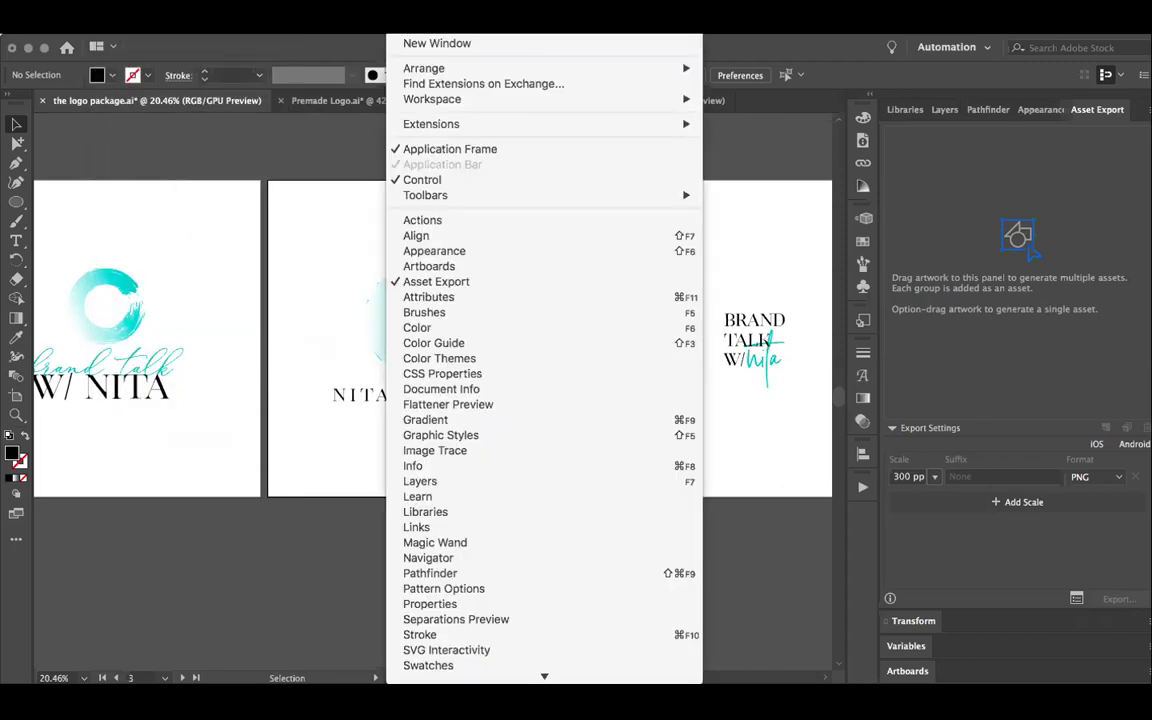
{"action": "mouse_move", "coordinate": [443, 118]}
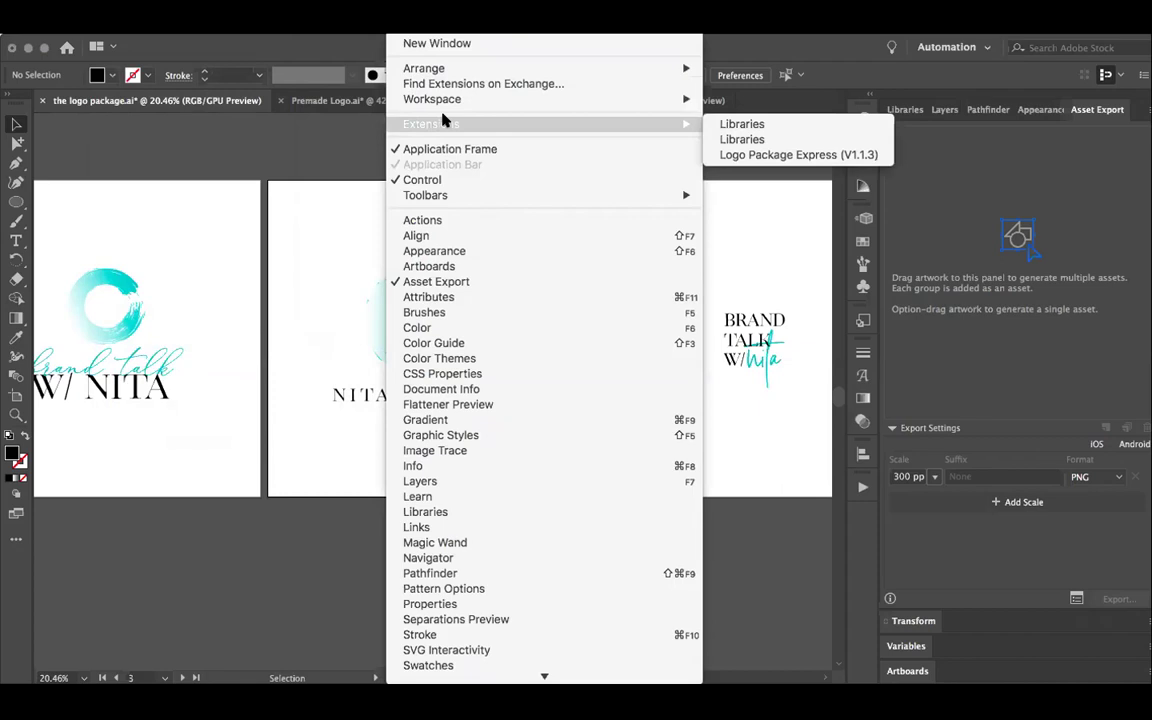
{"action": "left_click", "coordinate": [321, 165]}
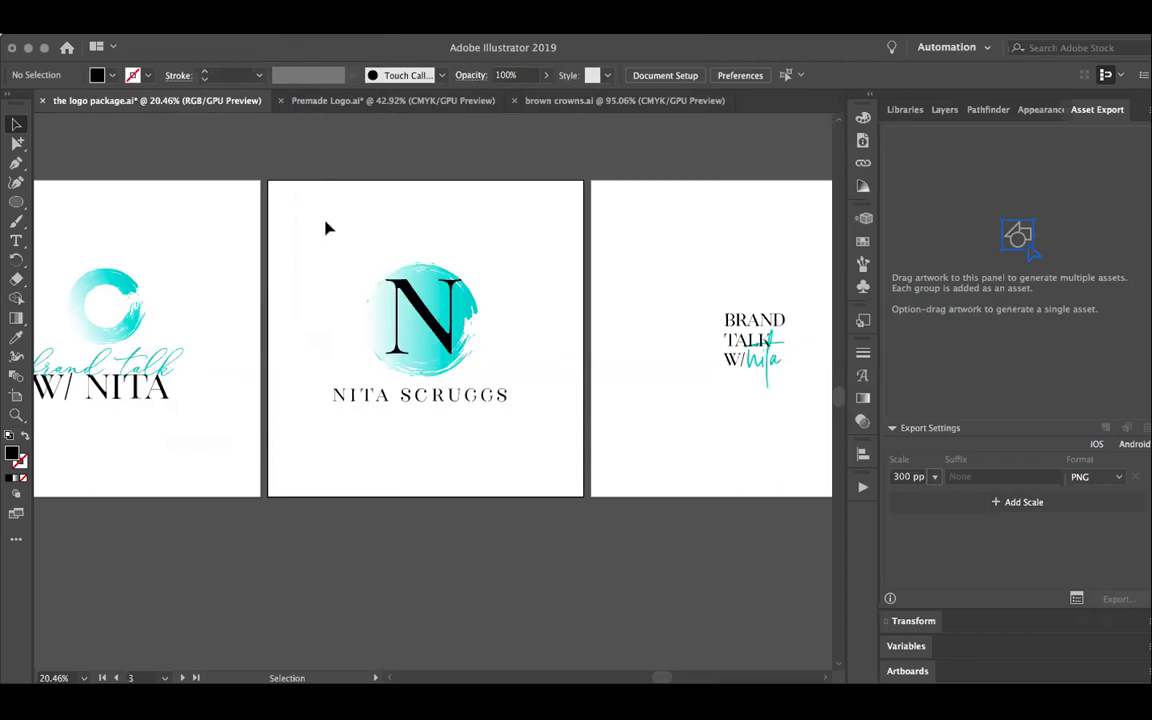
Marquee-select the whole N logo group and set it as the package logo
{"action": "left_click_drag", "start_coordinate": [326, 213], "coordinate": [517, 501]}
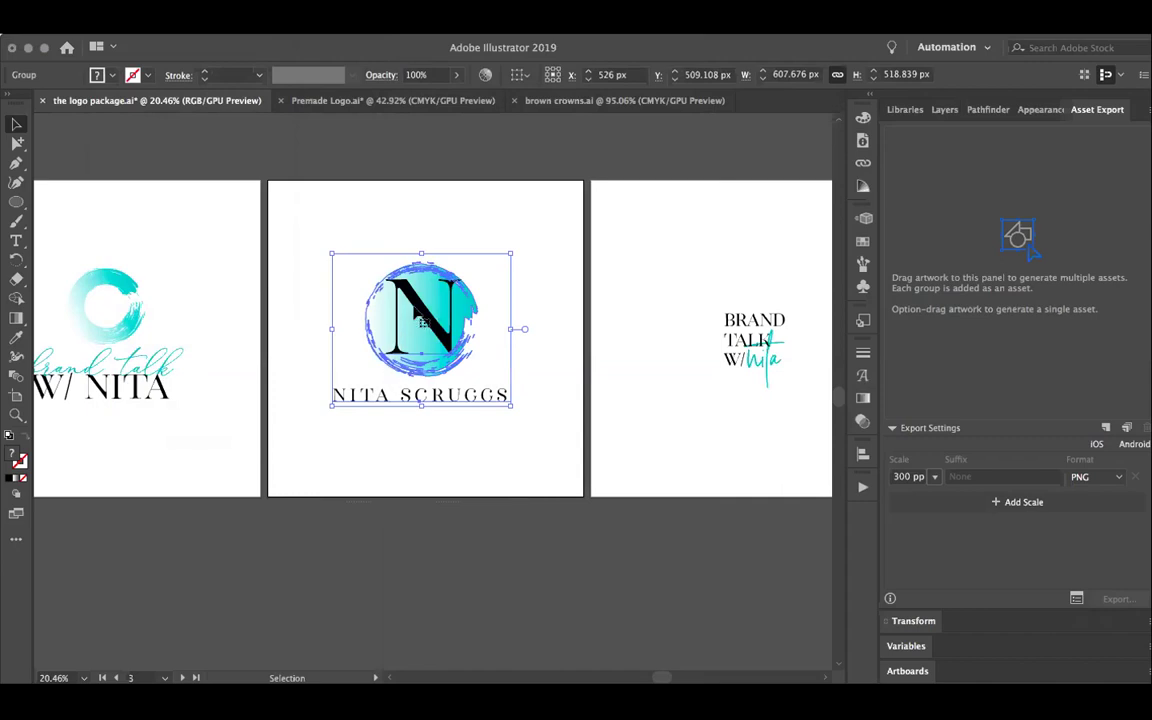
{"action": "left_click", "coordinate": [864, 220]}
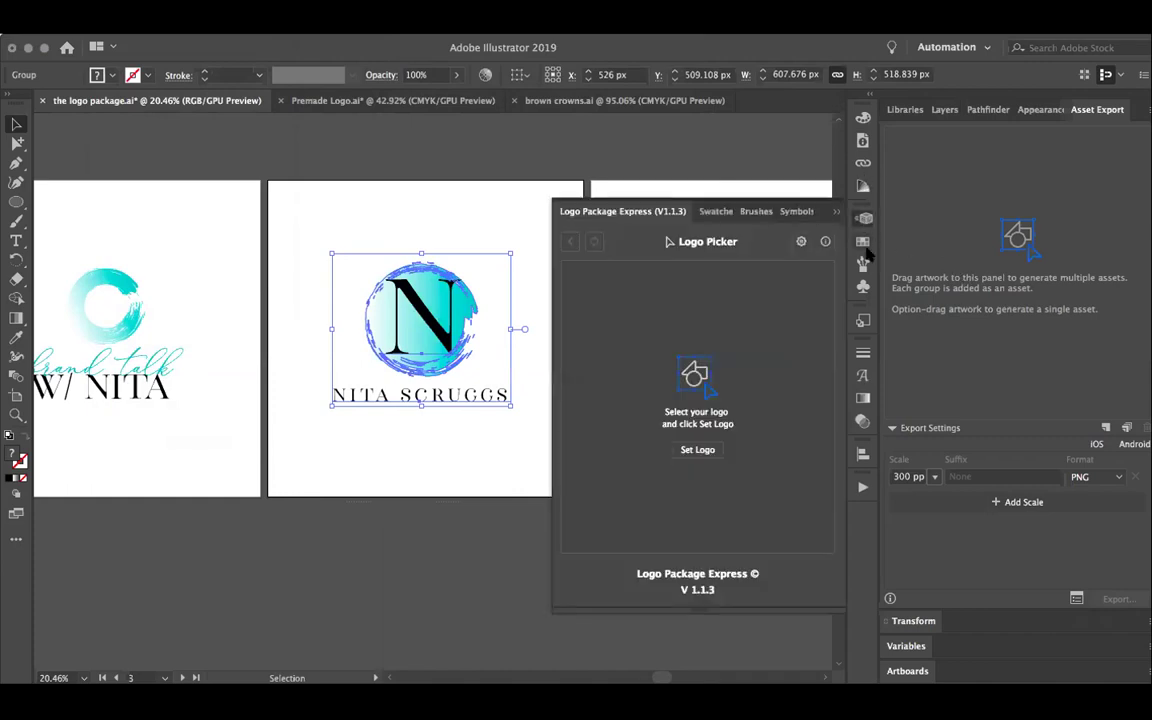
{"action": "left_click", "coordinate": [697, 450]}
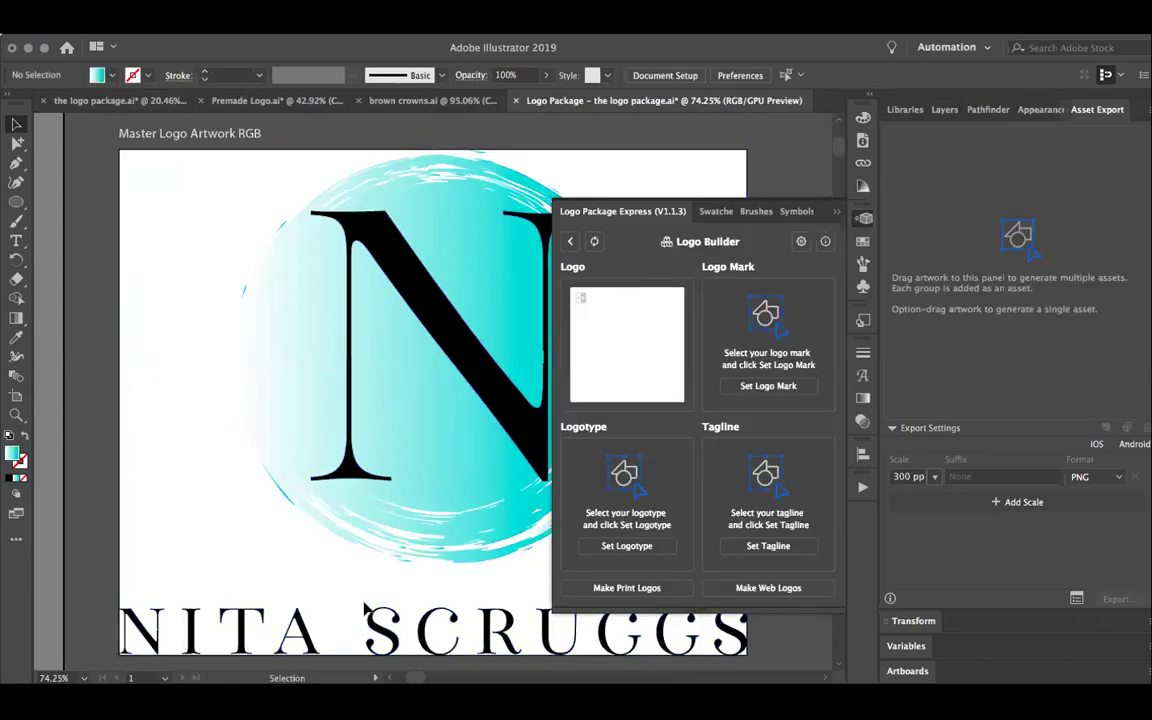
{"action": "left_click", "coordinate": [109, 76]}
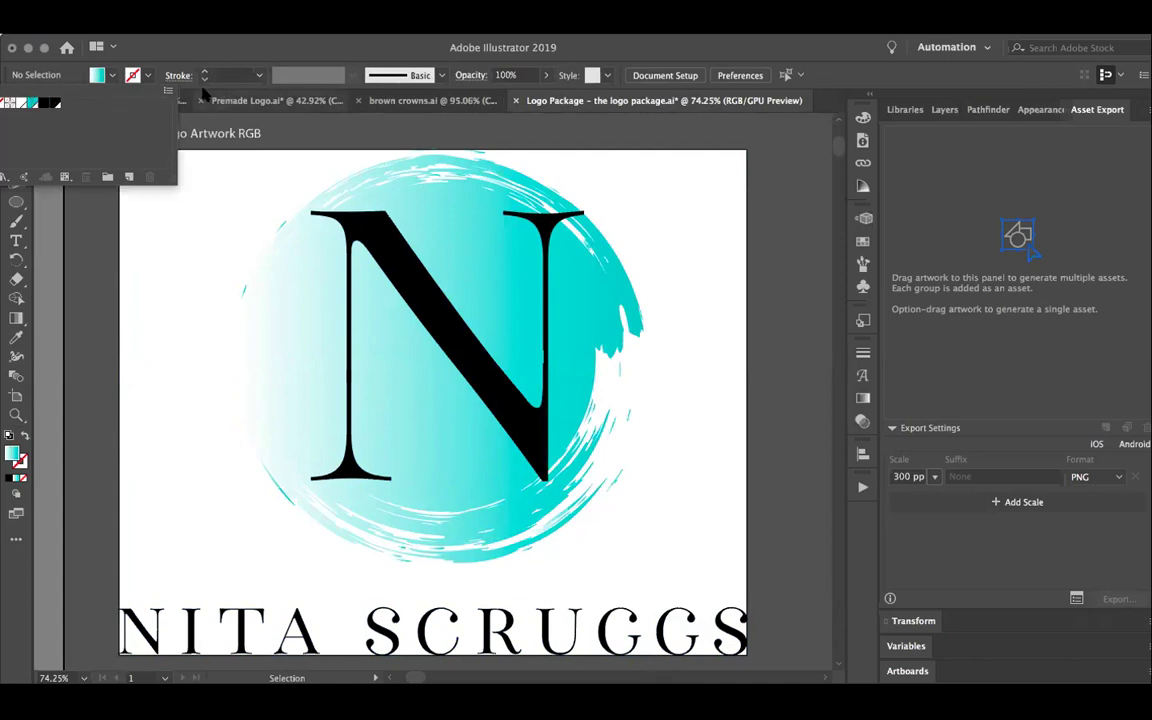
{"action": "left_click", "coordinate": [168, 92]}
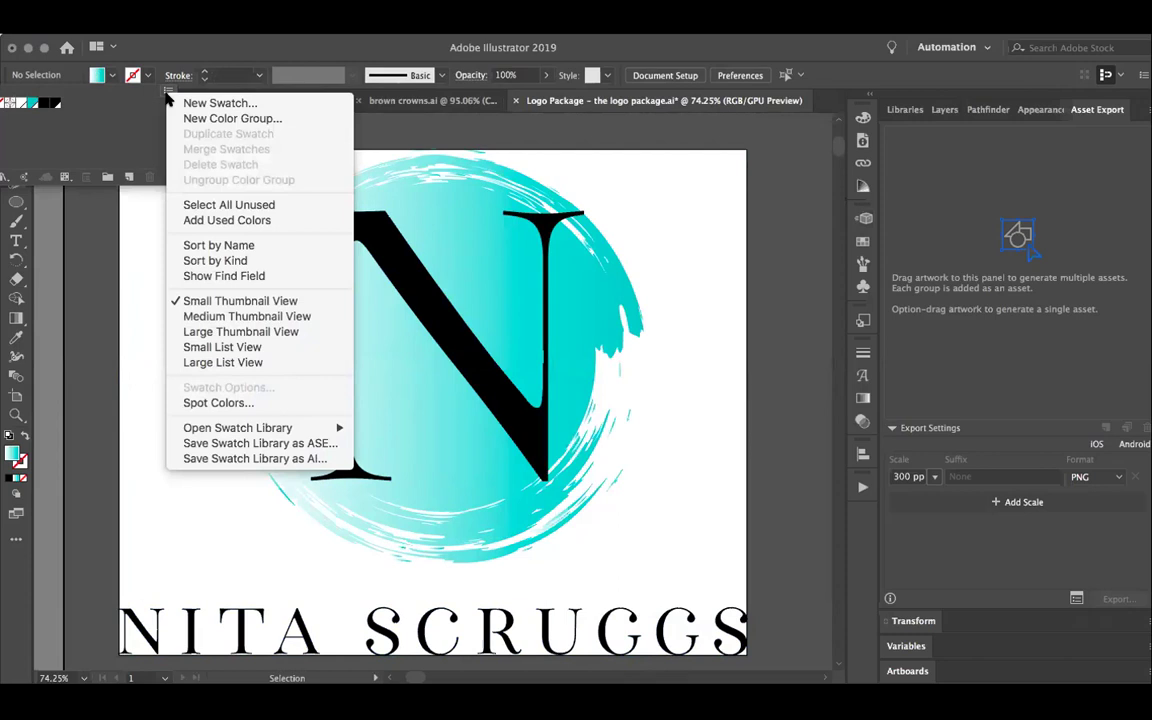
{"action": "left_click", "coordinate": [219, 207]}
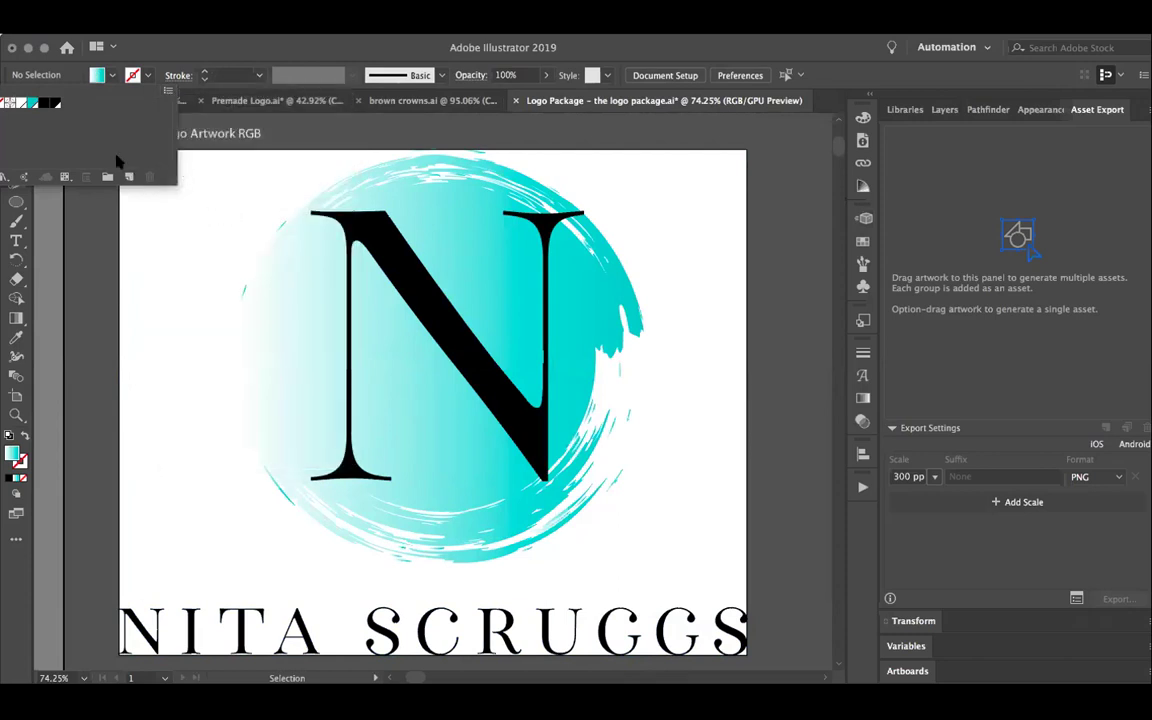
{"action": "left_click", "coordinate": [122, 238]}
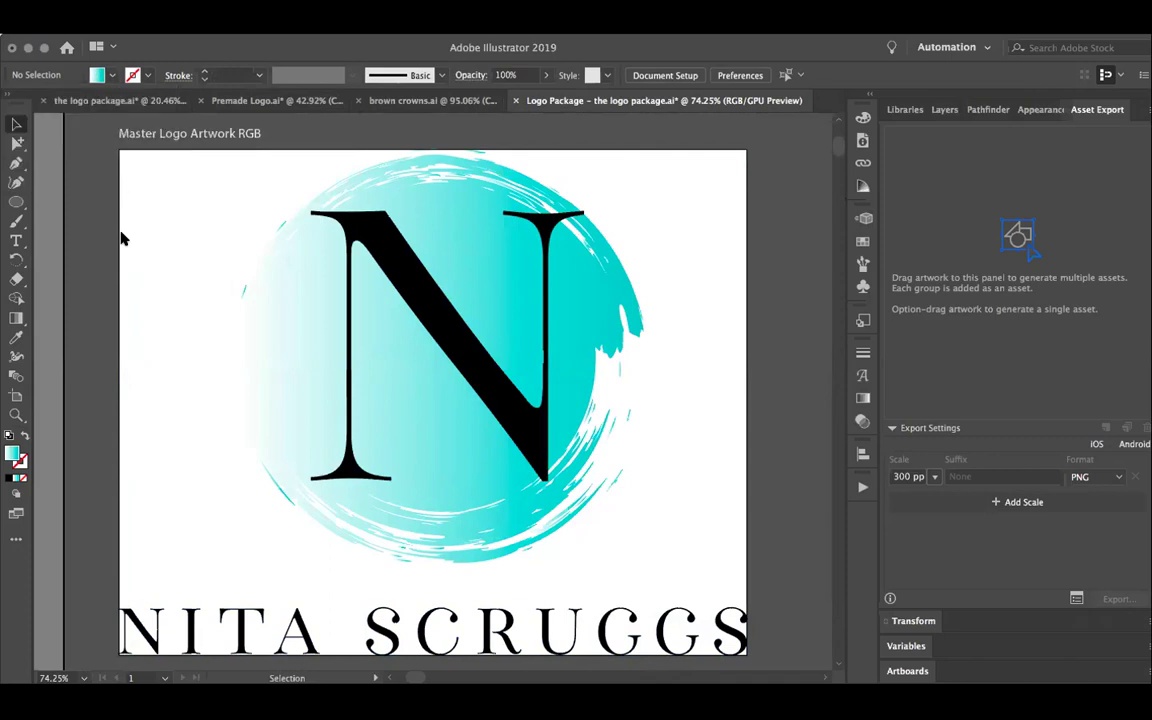
{"action": "scroll", "coordinate": [386, 404], "scroll_direction": "down", "scroll_amount": 2}
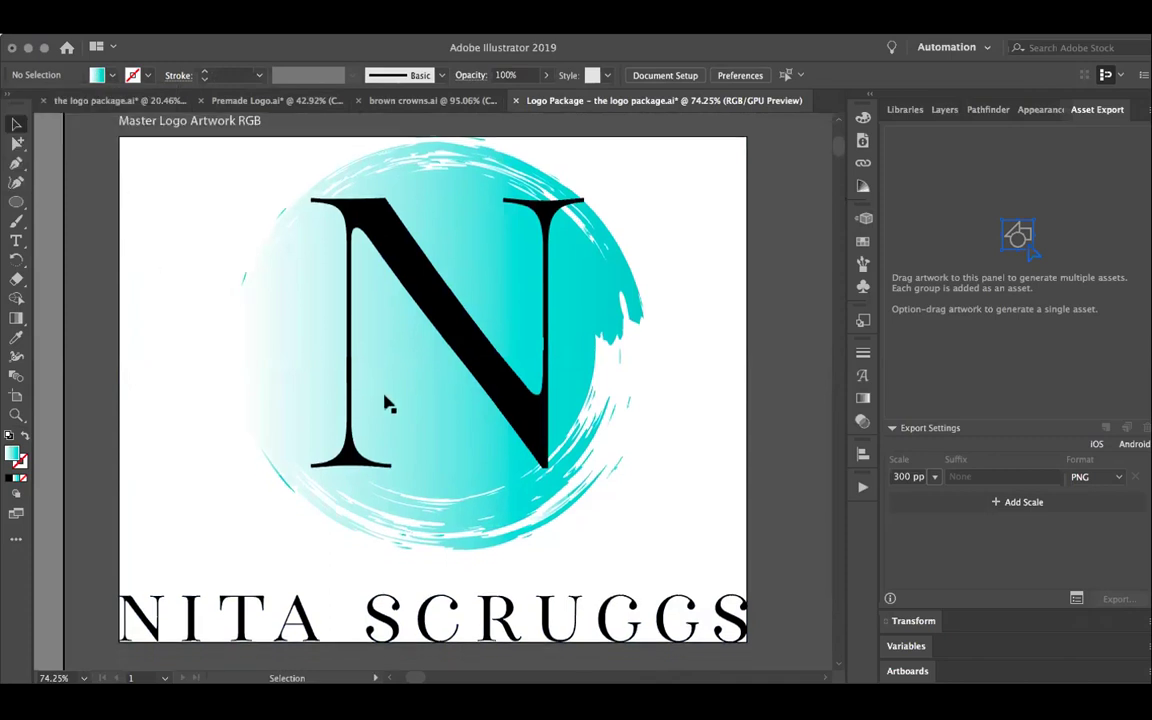
Select the N together with its brushstroke circle and set it as Logo Mark
{"action": "left_click", "coordinate": [514, 371]}
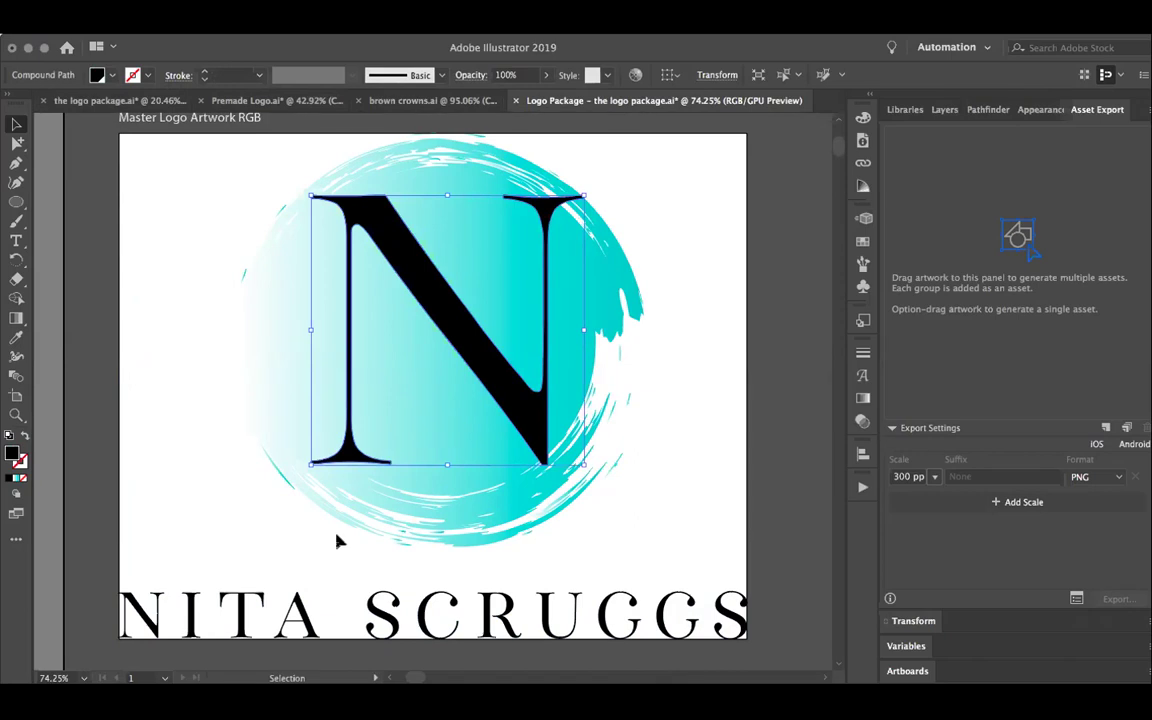
{"action": "left_click_drag", "start_coordinate": [159, 215], "coordinate": [638, 496]}
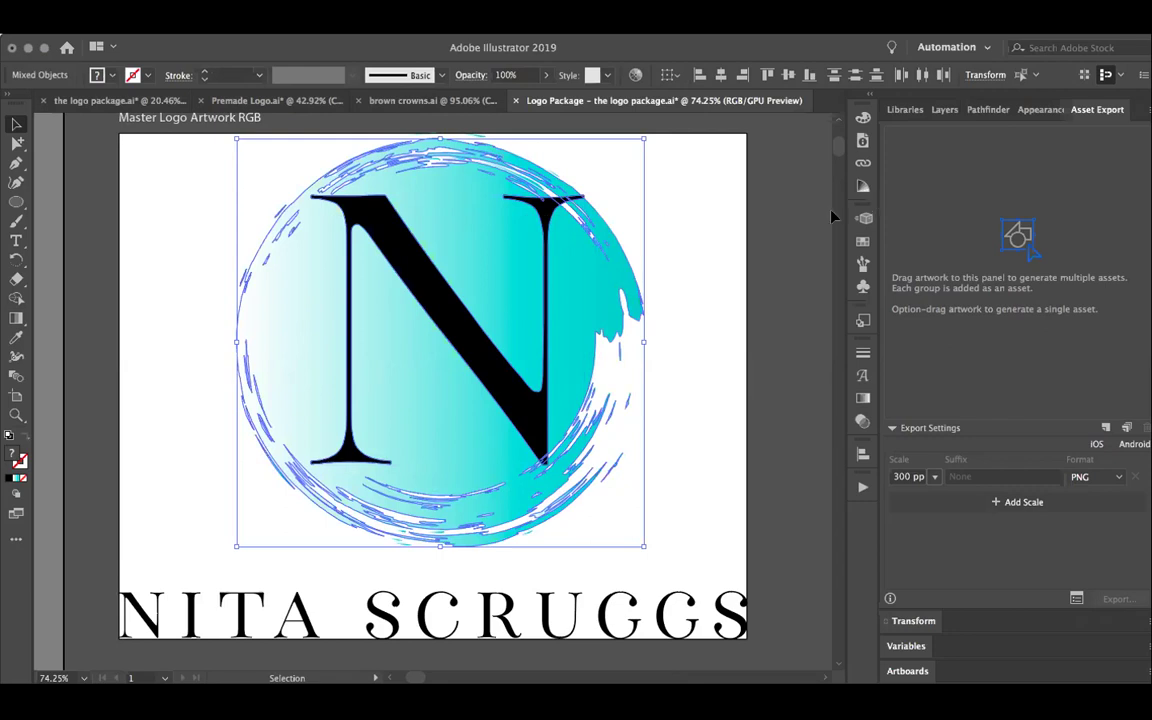
{"action": "left_click", "coordinate": [863, 218]}
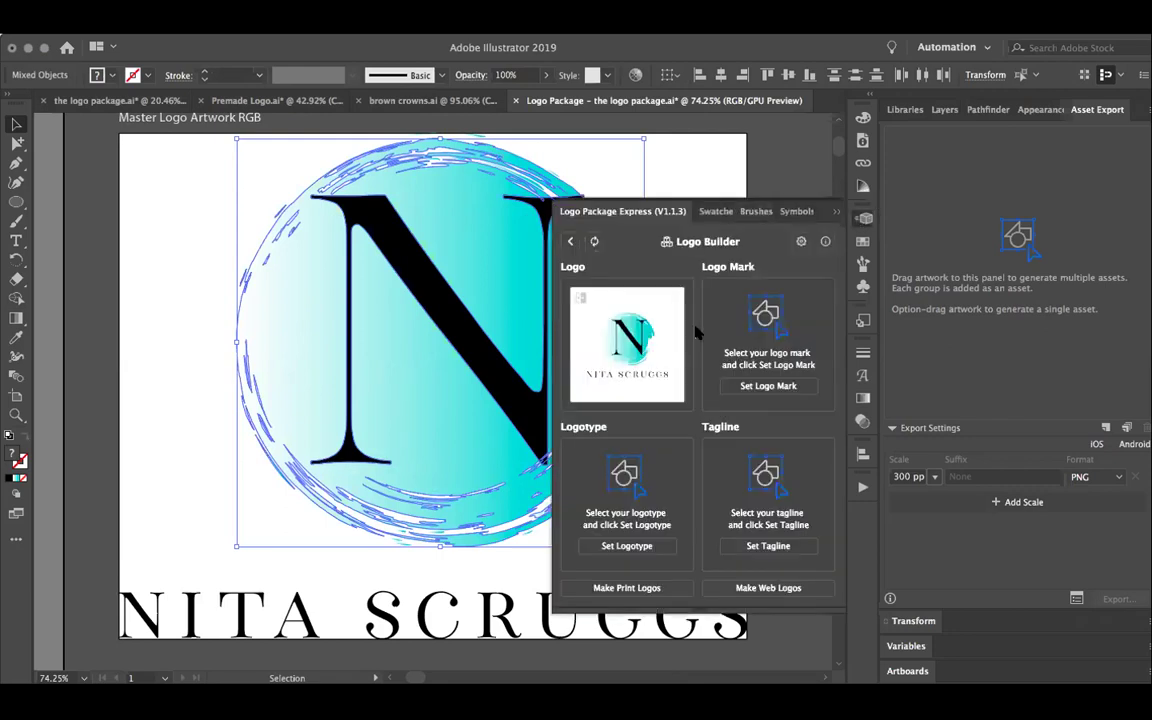
{"action": "left_click", "coordinate": [775, 390]}
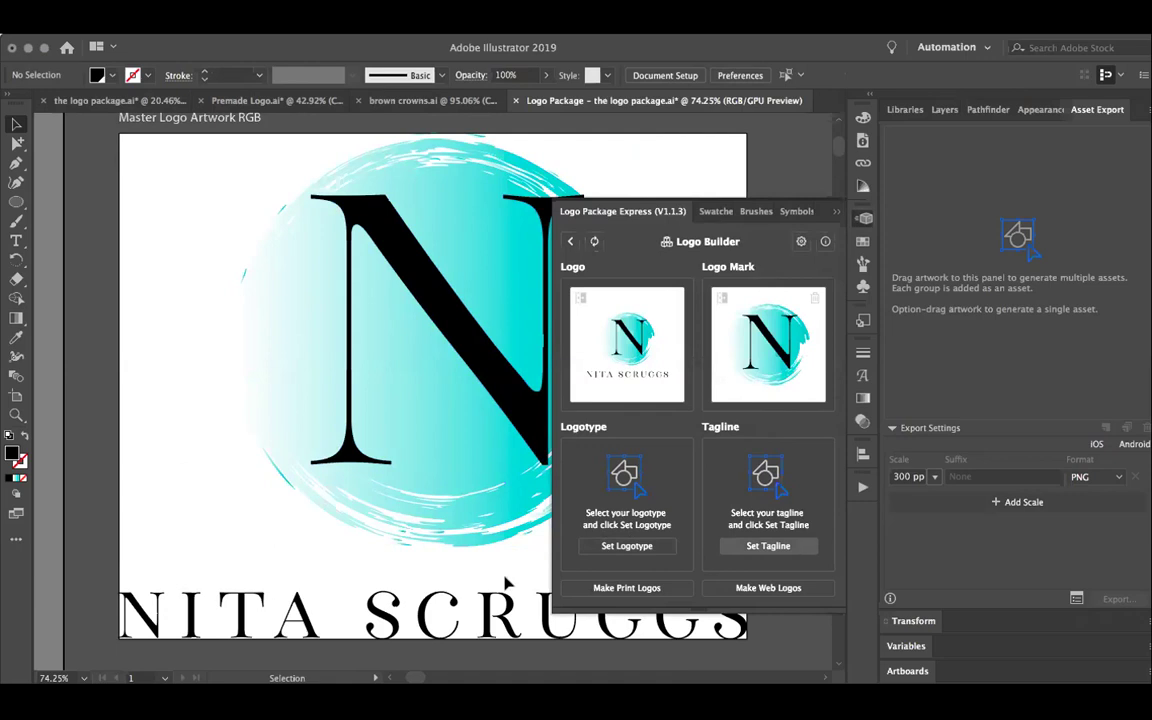
Select the NITA SCRUGGS wording and set it as the tagline
{"action": "left_click", "coordinate": [163, 522]}
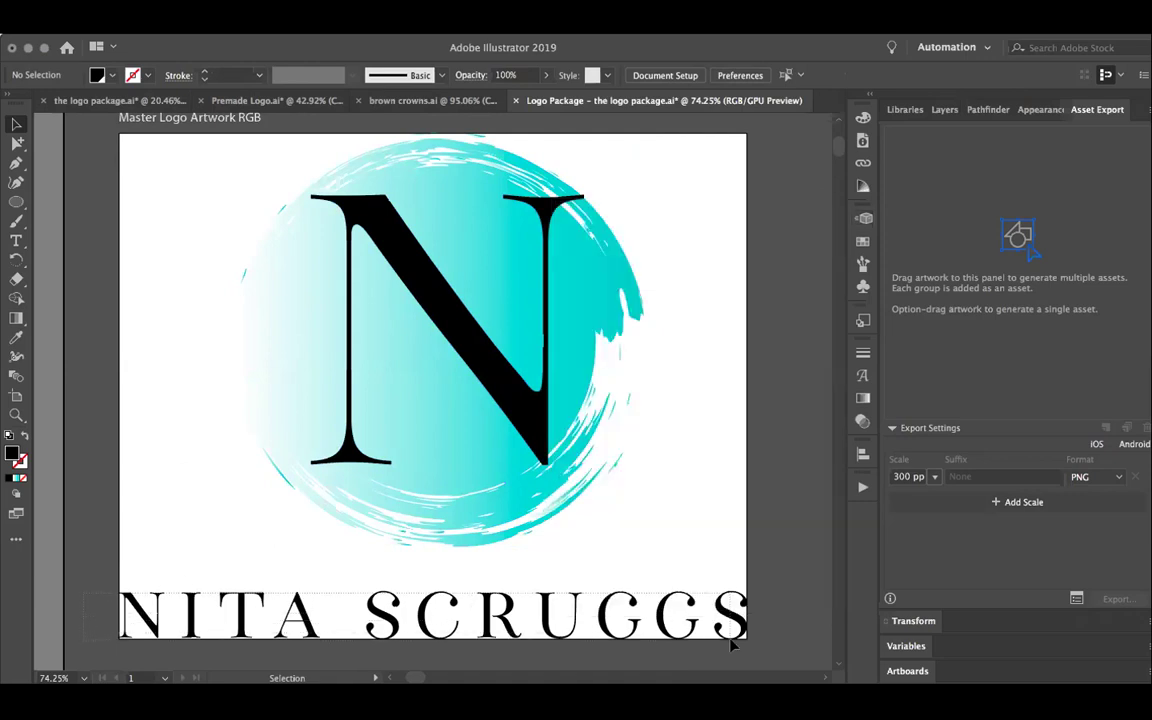
{"action": "left_click_drag", "start_coordinate": [733, 643], "coordinate": [781, 630]}
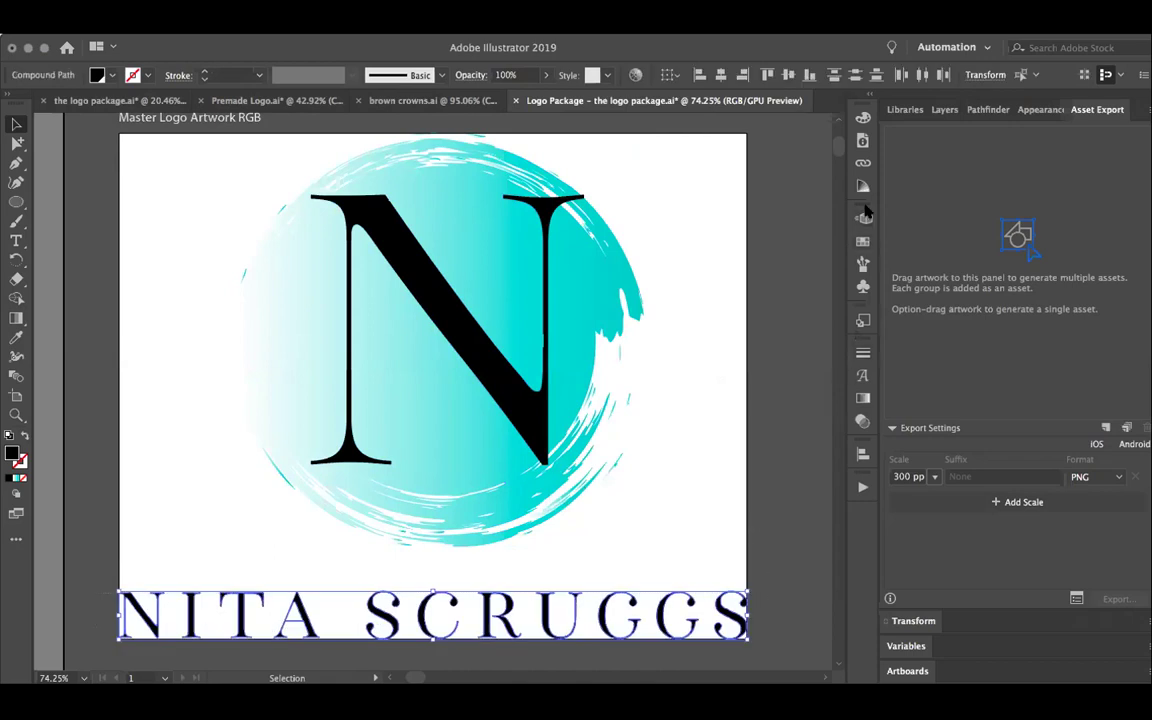
{"action": "left_click", "coordinate": [863, 218]}
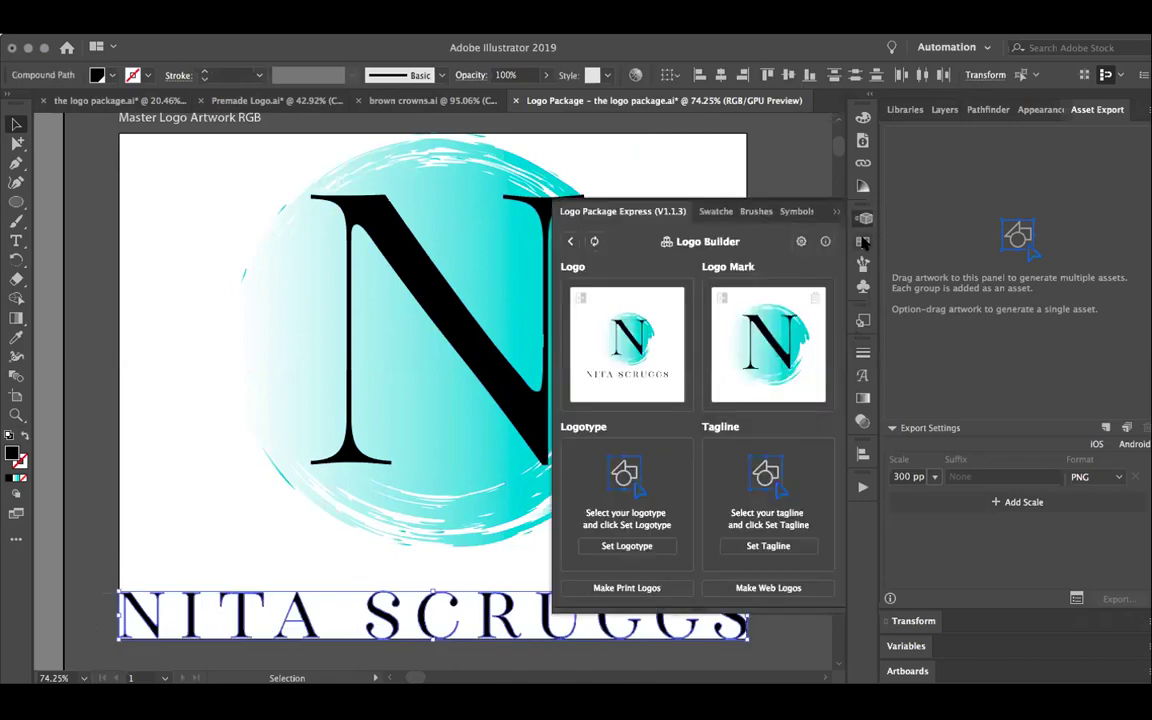
{"action": "left_click", "coordinate": [752, 545]}
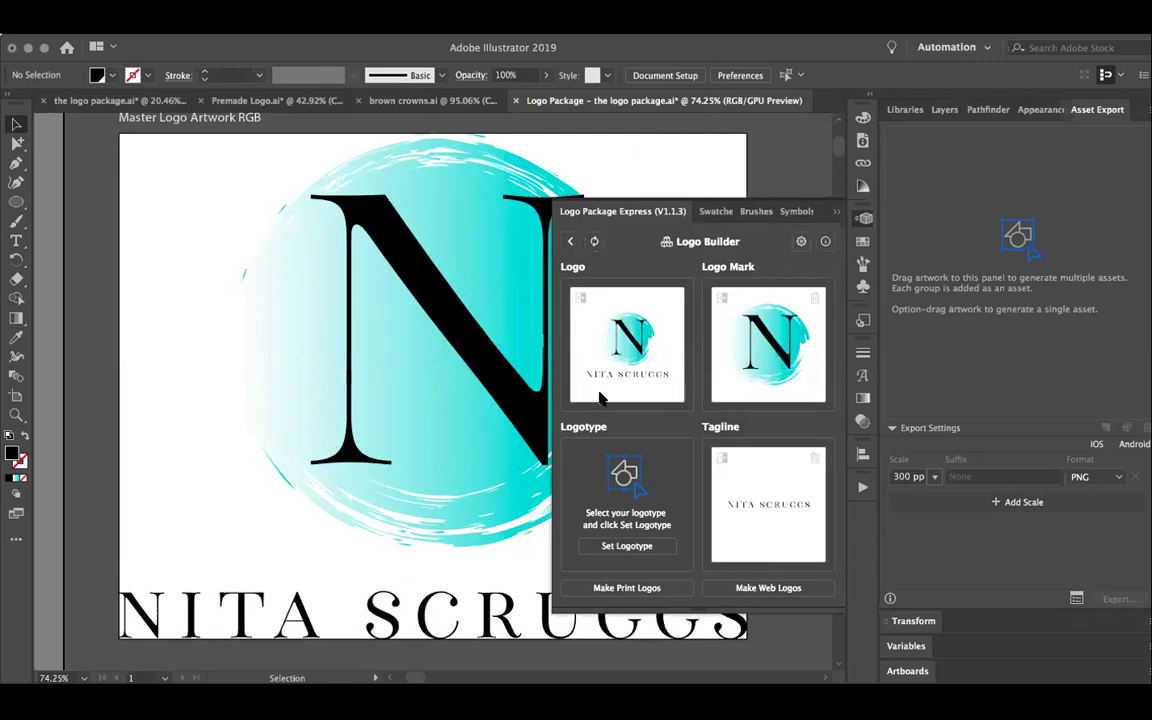
Enter the logo mark group in isolation mode, select the N, then exit isolation
{"action": "left_click", "coordinate": [432, 322]}
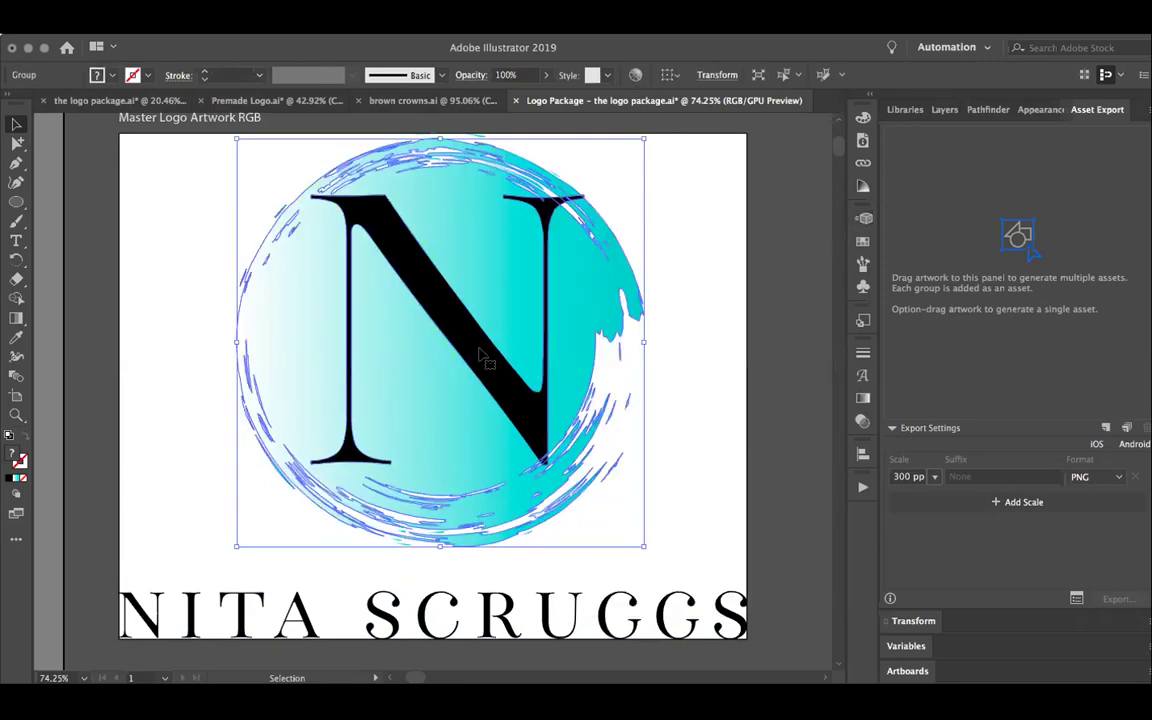
{"action": "left_click", "coordinate": [668, 386]}
{"action": "double_click", "coordinate": [470, 356]}
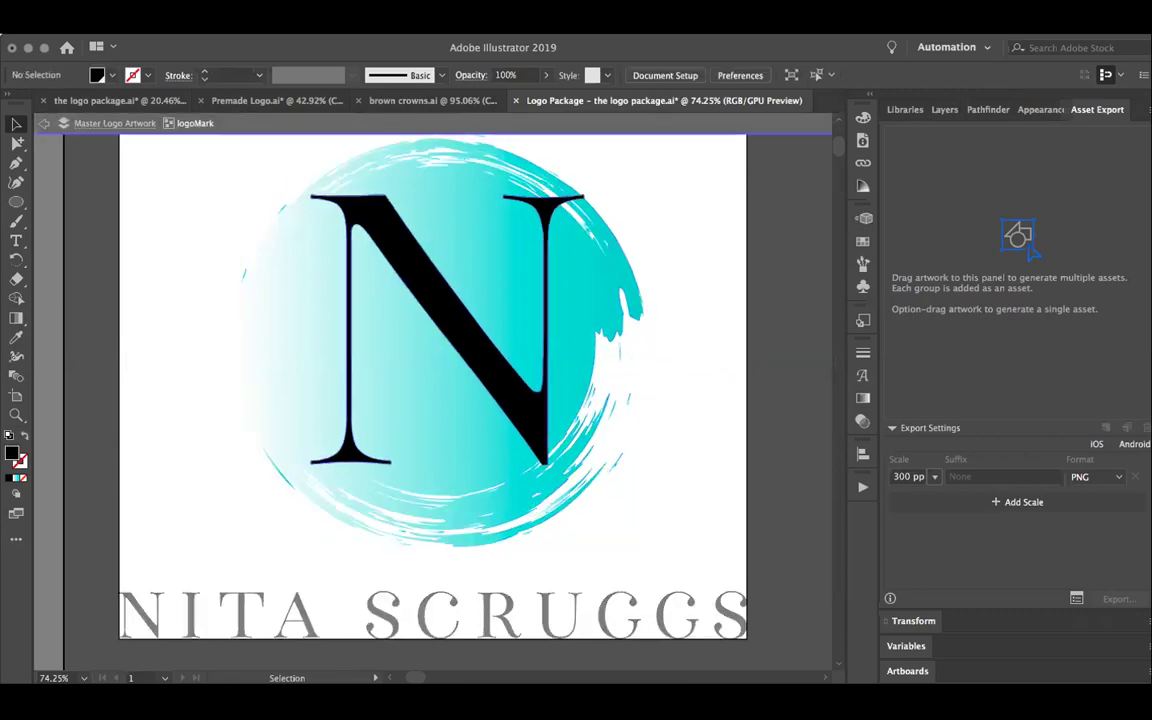
{"action": "left_click", "coordinate": [528, 322]}
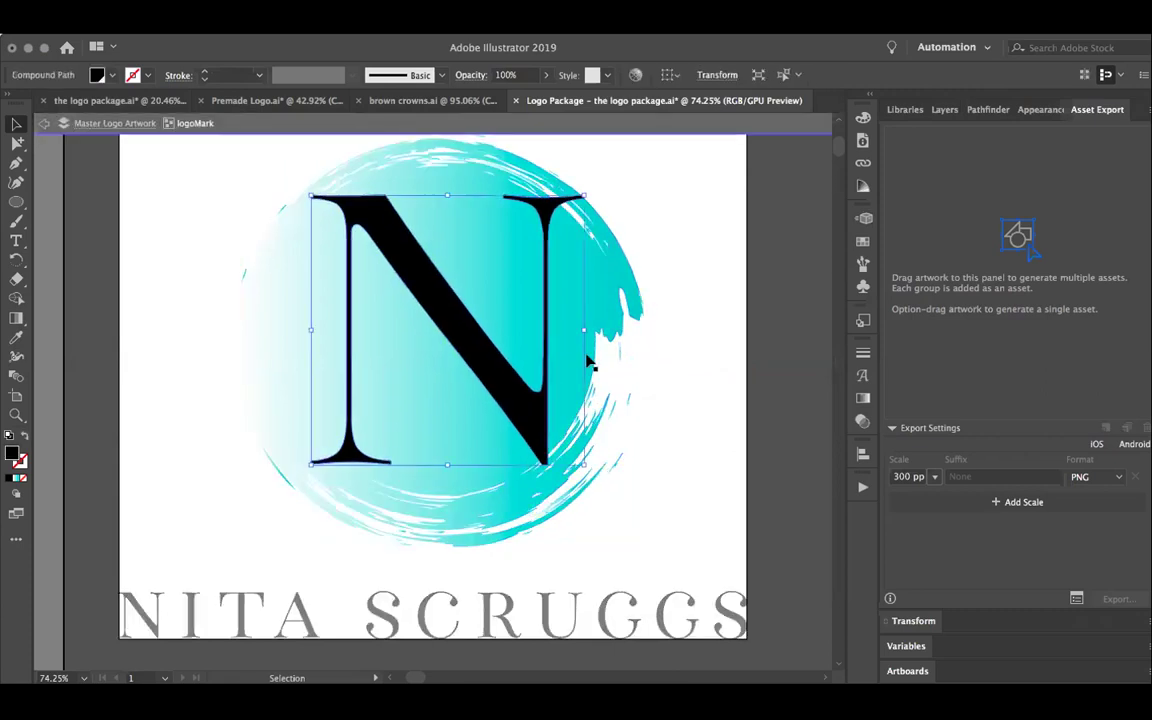
{"action": "double_click", "coordinate": [749, 353]}
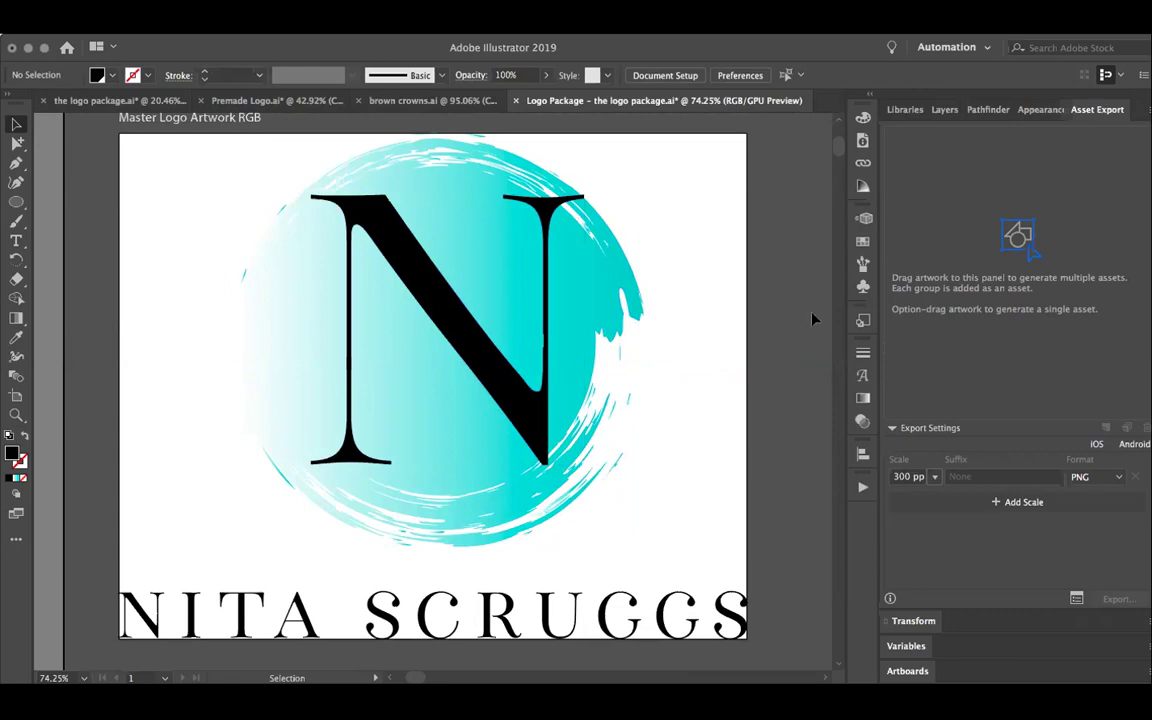
Open Logo Builder showing the full logo, the N Logo Mark and the NITA SCRUGGS Tagline
{"action": "left_click", "coordinate": [863, 218]}
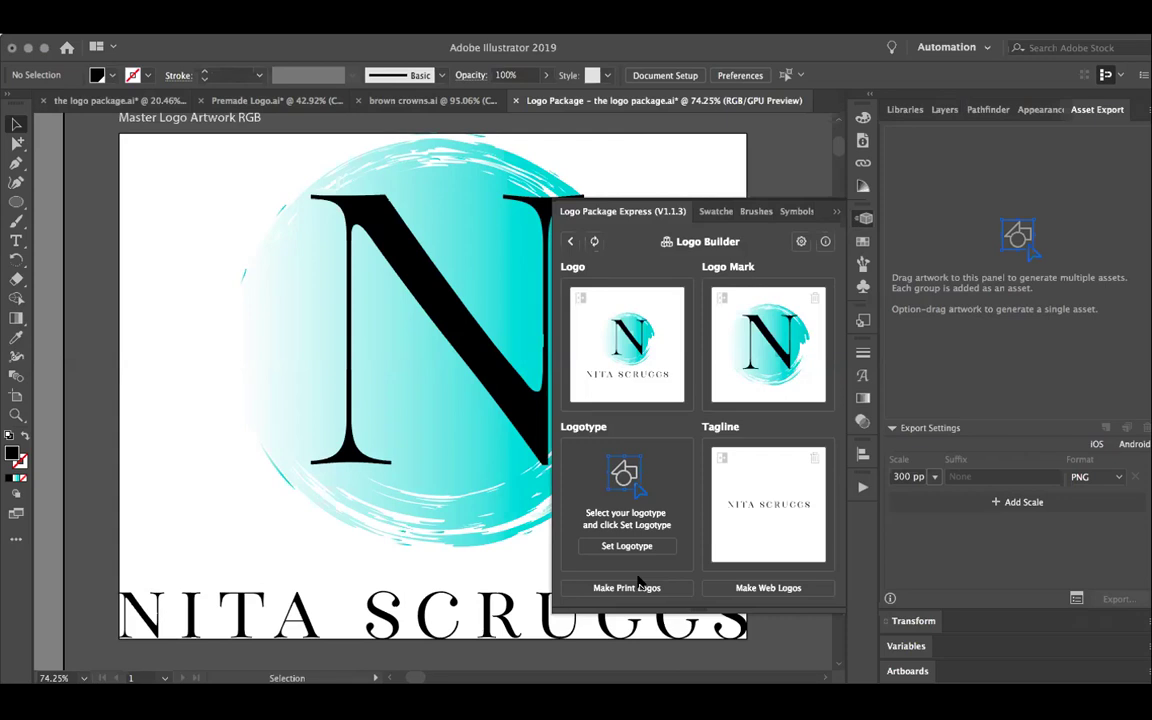
Generate the web logo versions and view them on the artboards
{"action": "left_click", "coordinate": [729, 592]}
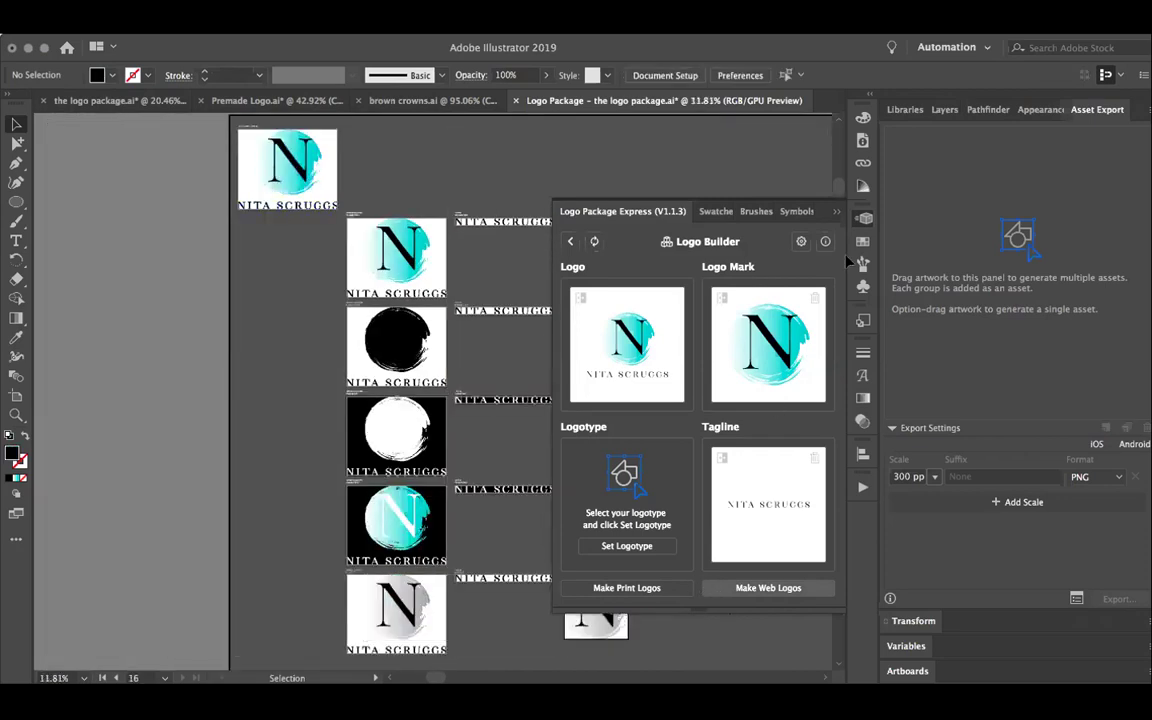
{"action": "left_click", "coordinate": [834, 212]}
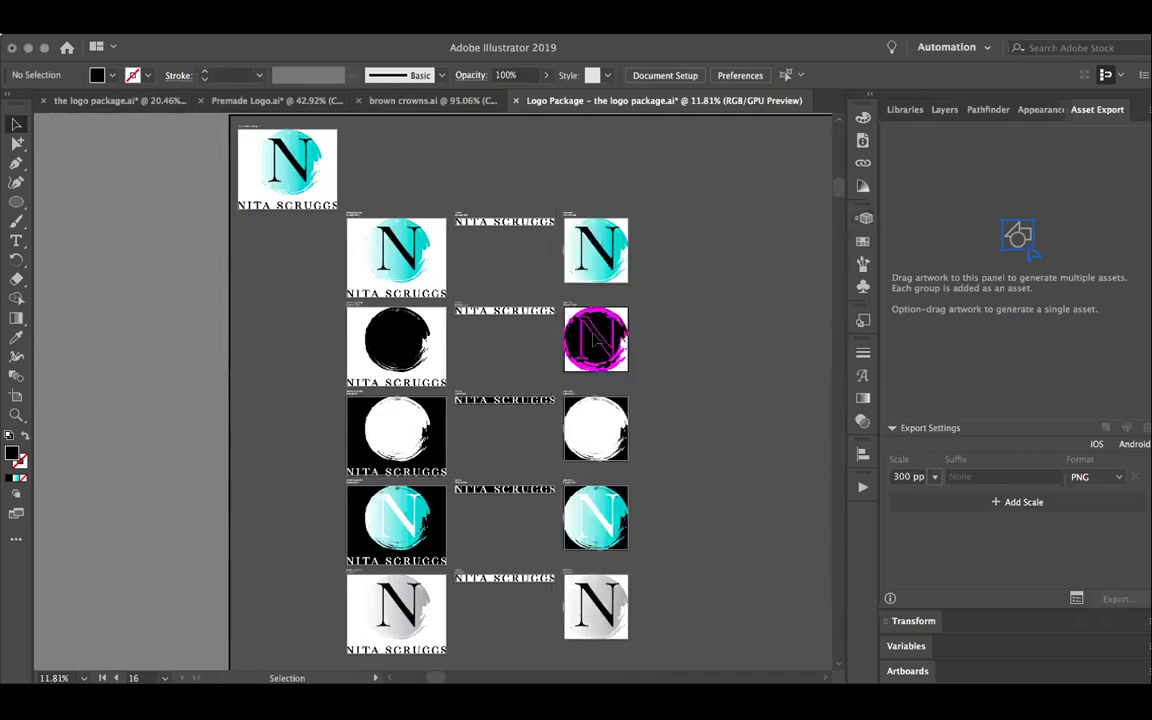
{"action": "left_click", "coordinate": [596, 340]}
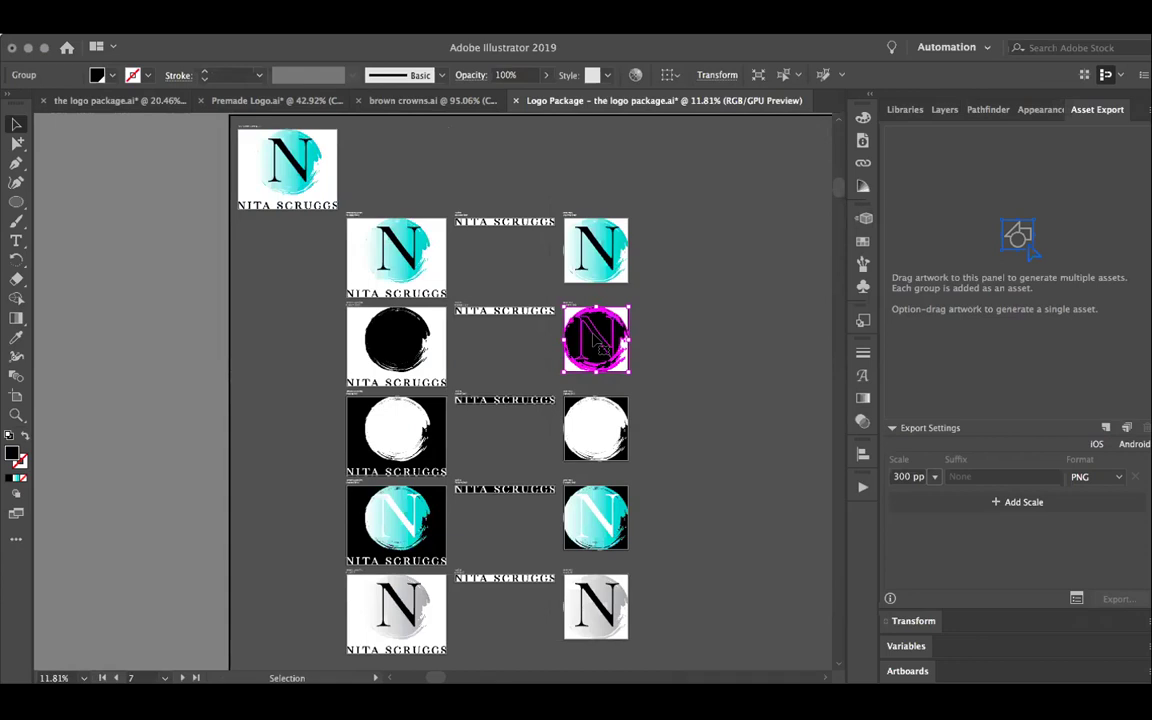
Fill the N black on the white-circle logos on artboards 10 and 8
{"action": "left_click", "coordinate": [593, 436]}
{"action": "double_click", "coordinate": [596, 432]}
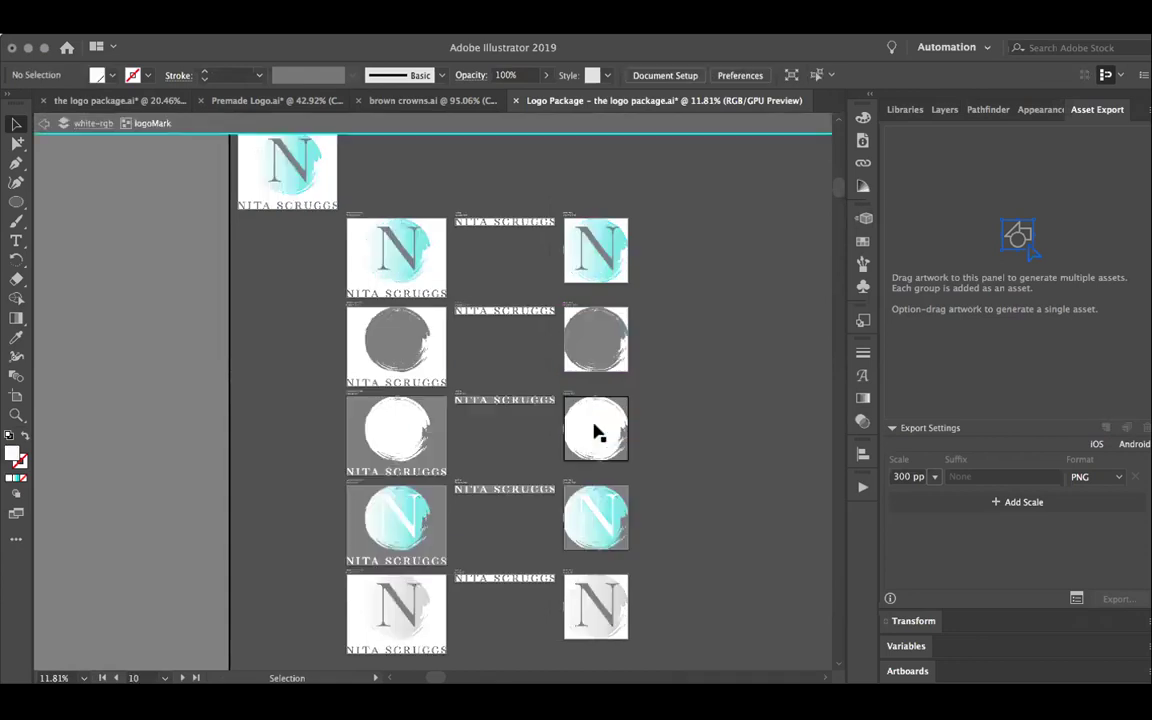
{"action": "left_click", "coordinate": [596, 432]}
{"action": "left_click", "coordinate": [110, 80]}
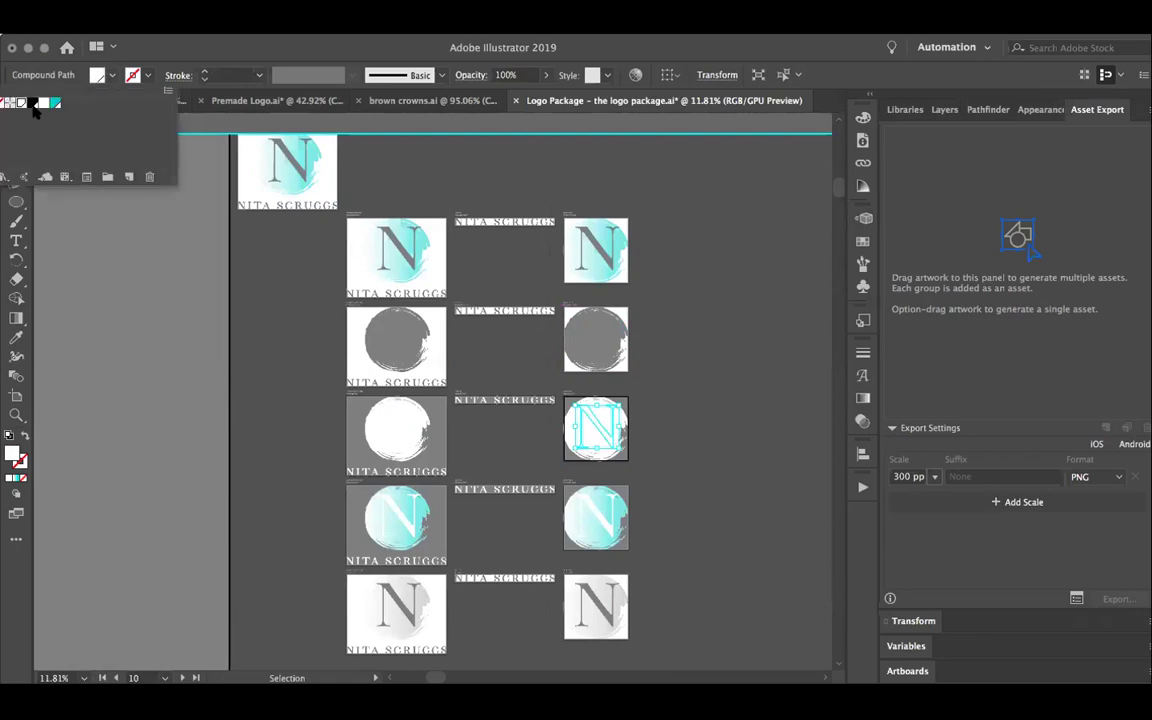
{"action": "left_click", "coordinate": [78, 138]}
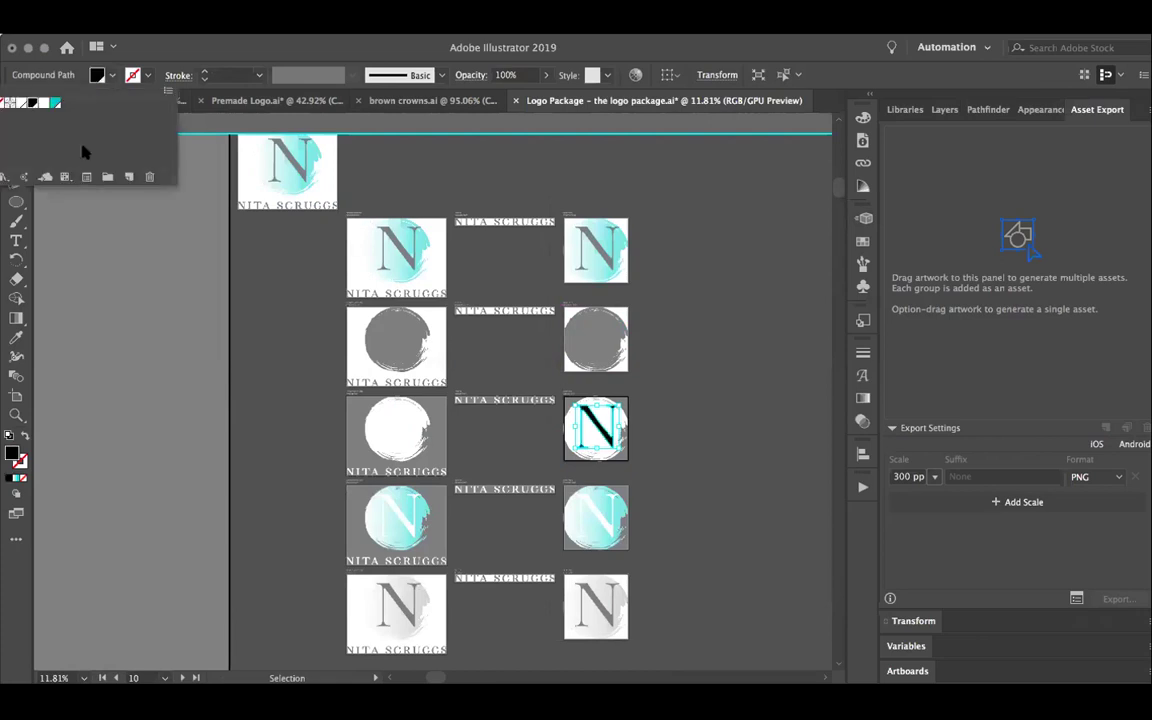
{"action": "left_click", "coordinate": [322, 427]}
{"action": "left_click", "coordinate": [402, 430]}
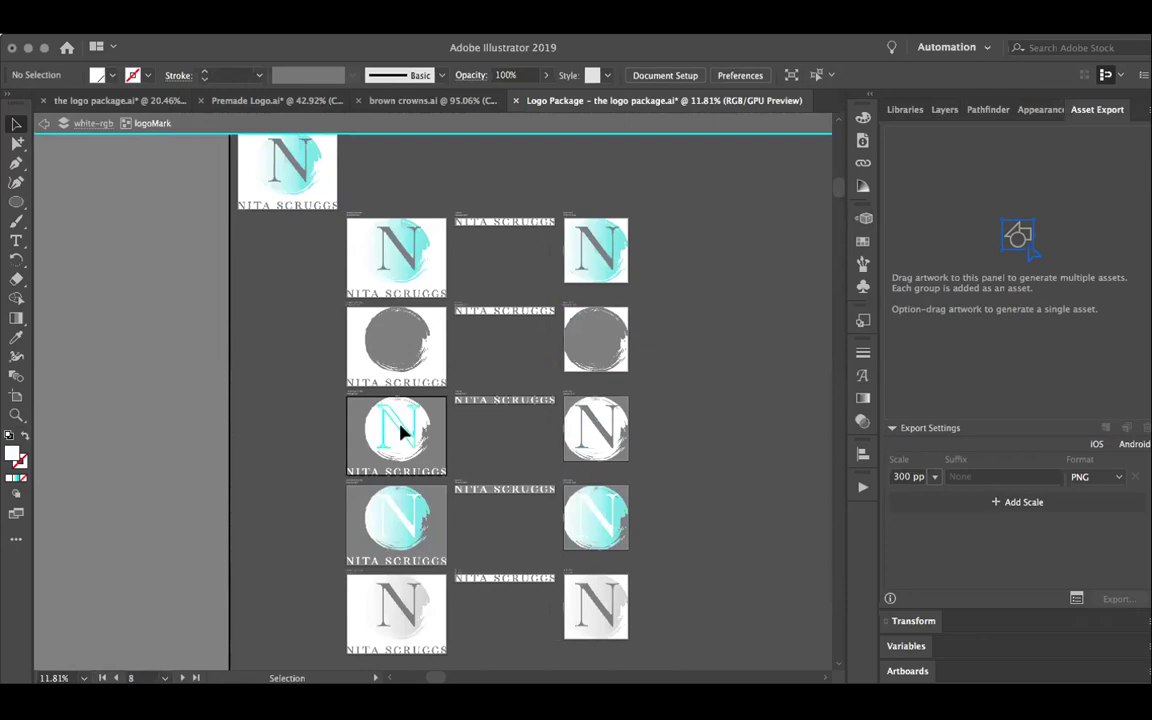
{"action": "left_click", "coordinate": [402, 430]}
{"action": "left_click", "coordinate": [103, 78]}
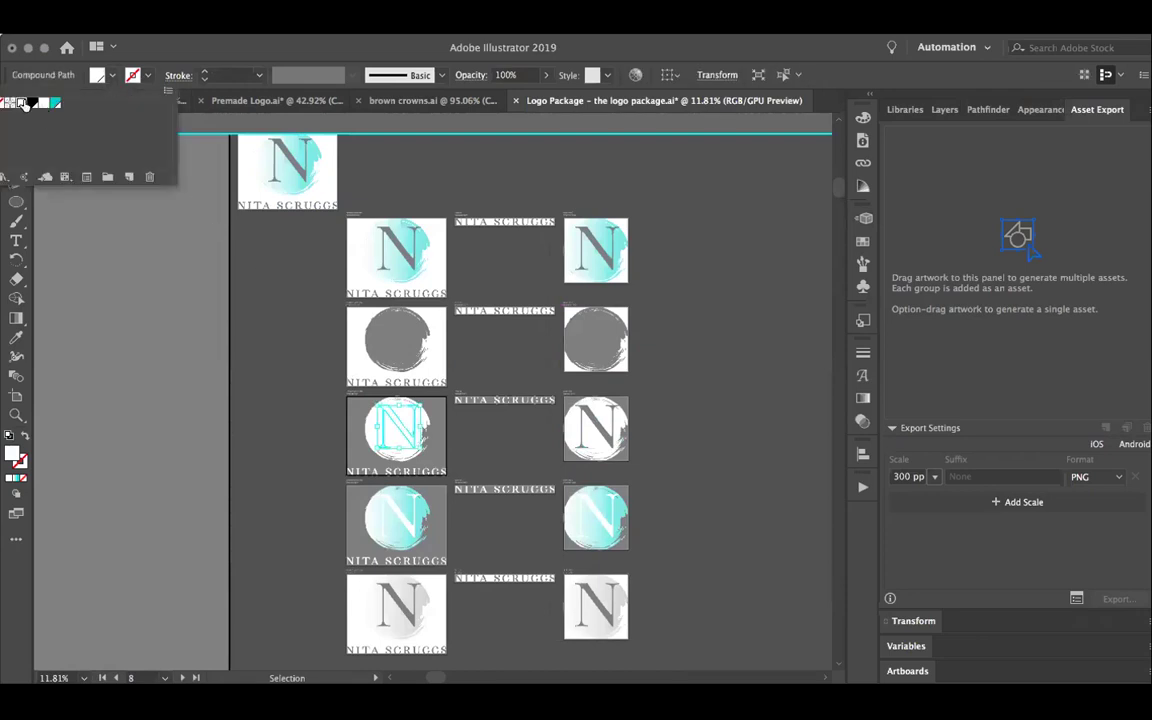
{"action": "left_click", "coordinate": [29, 103]}
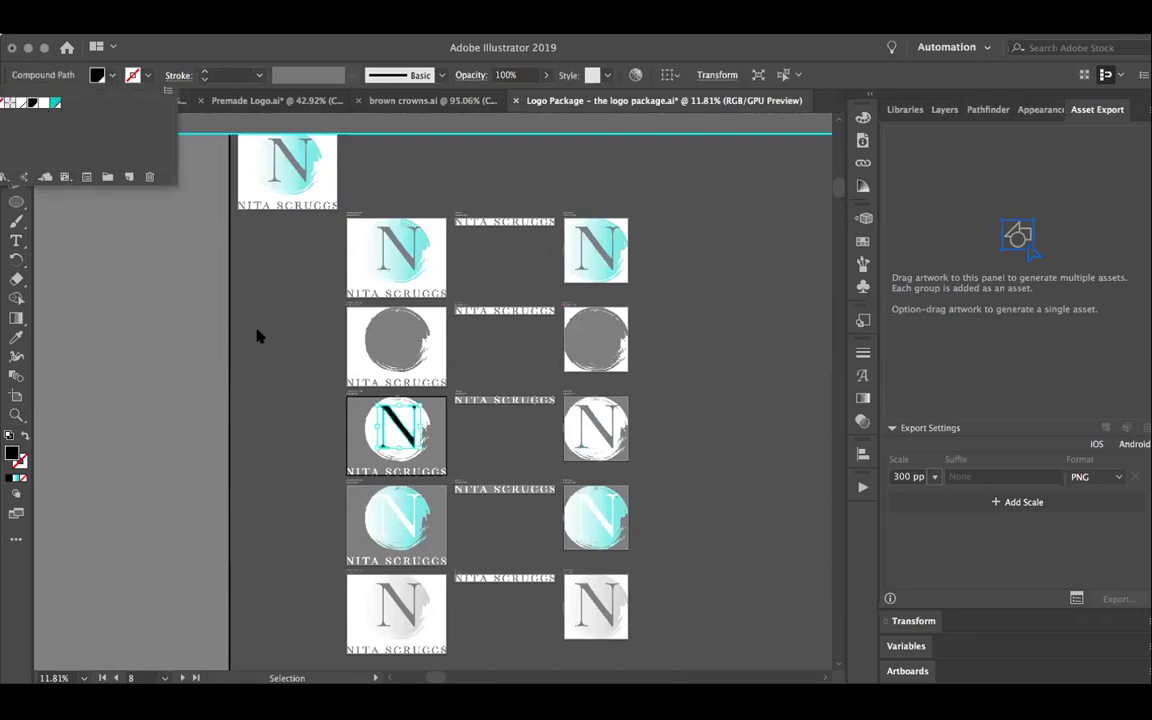
{"action": "double_click", "coordinate": [297, 362]}
{"action": "key", "text": "shift+F7"}
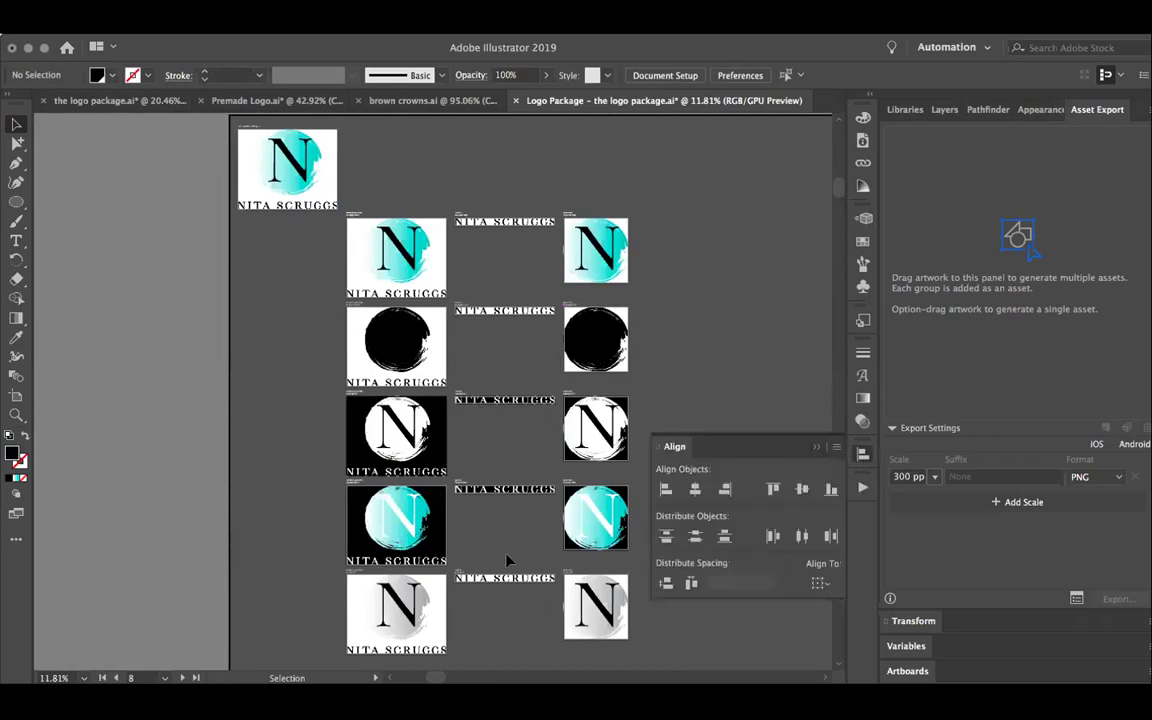
{"action": "key", "text": "shift+F7"}
Fill the N cyan on the black-circle logo on artboard 5
{"action": "left_click", "coordinate": [401, 346]}
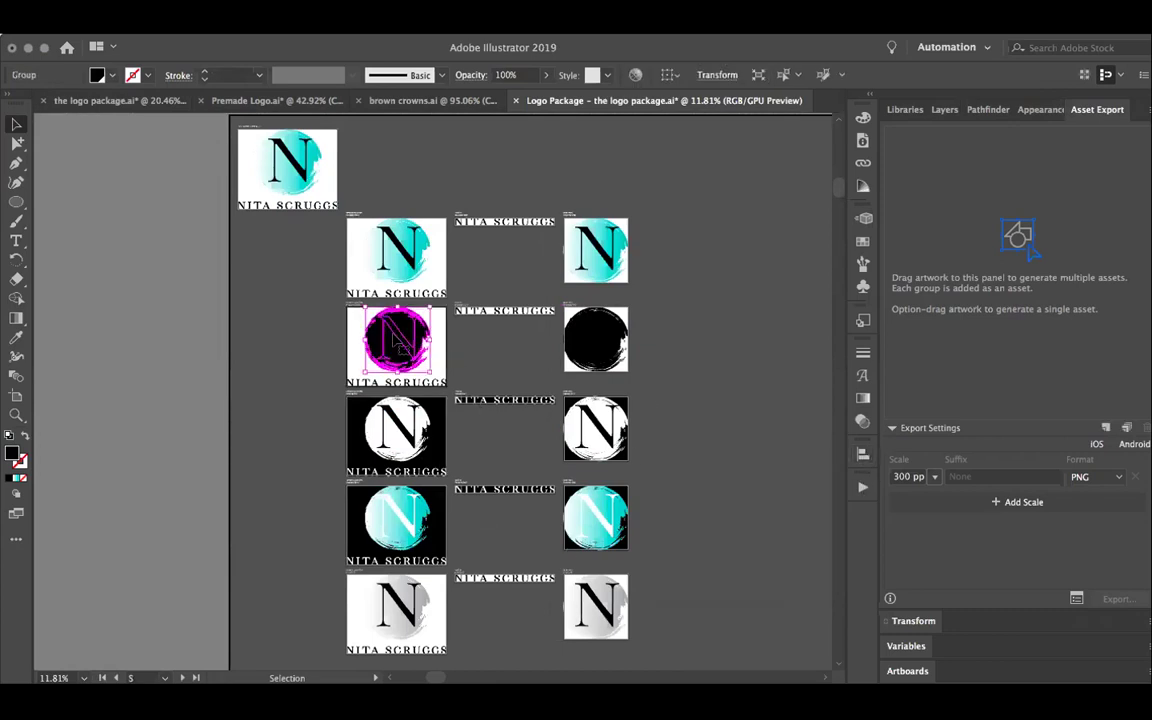
{"action": "left_click", "coordinate": [249, 313]}
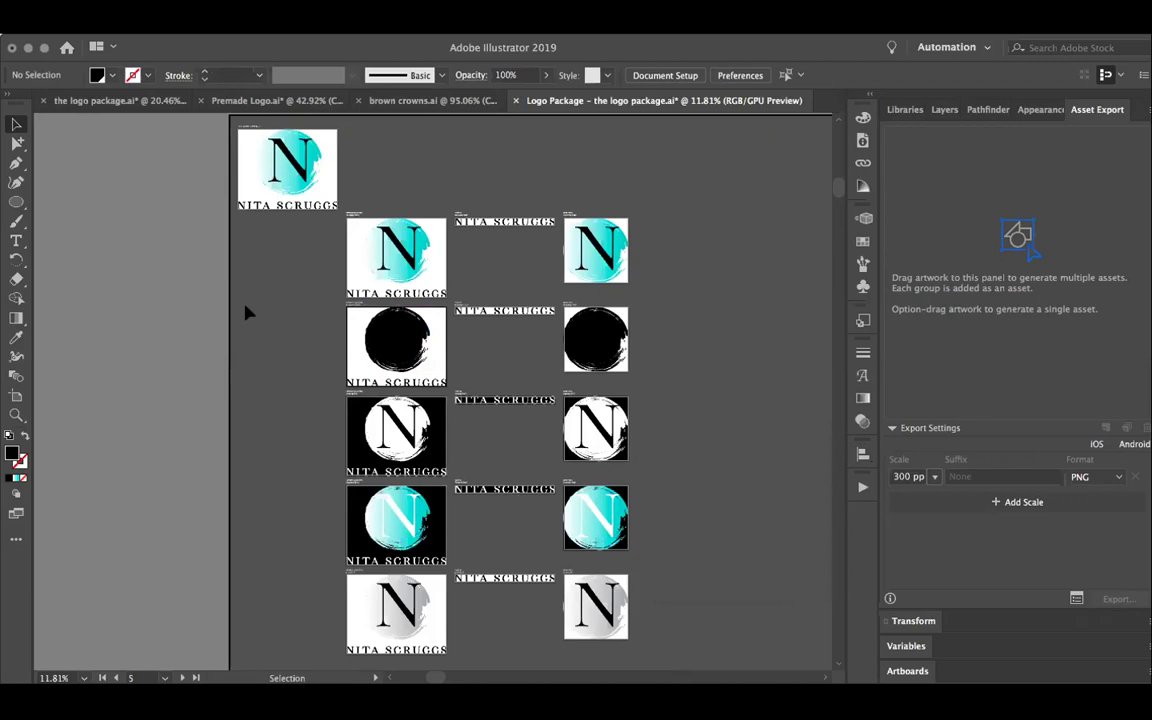
{"action": "key", "text": "ctrl+z"}
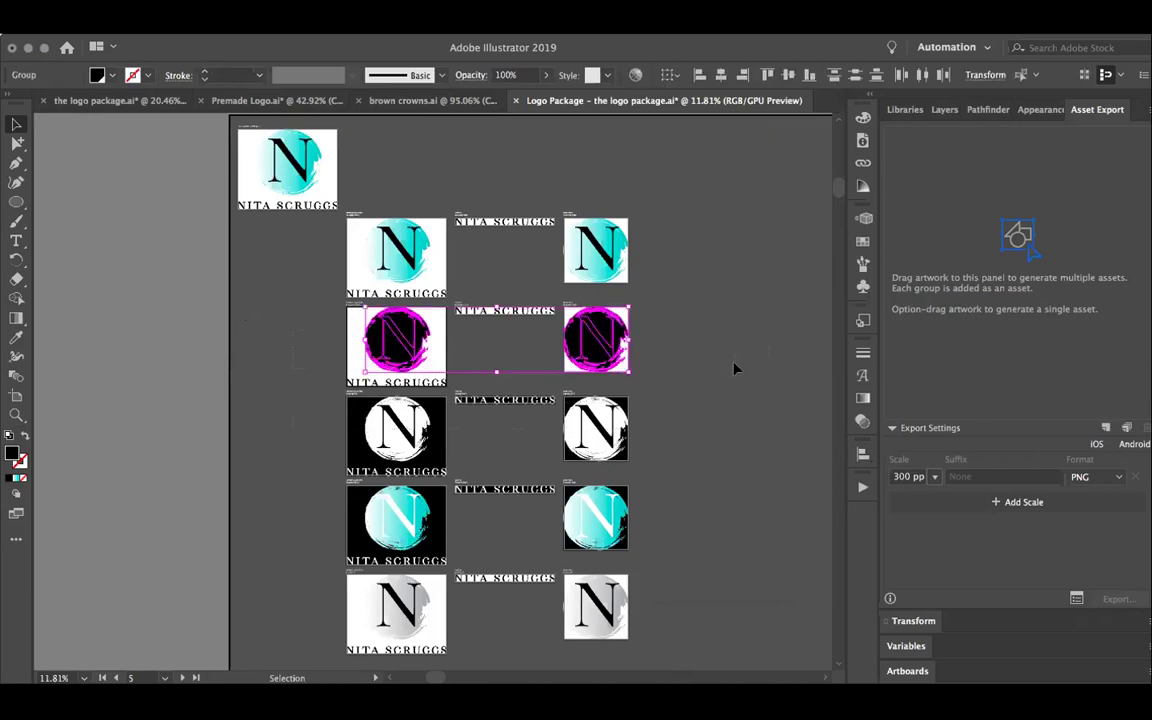
{"action": "left_click", "coordinate": [736, 360]}
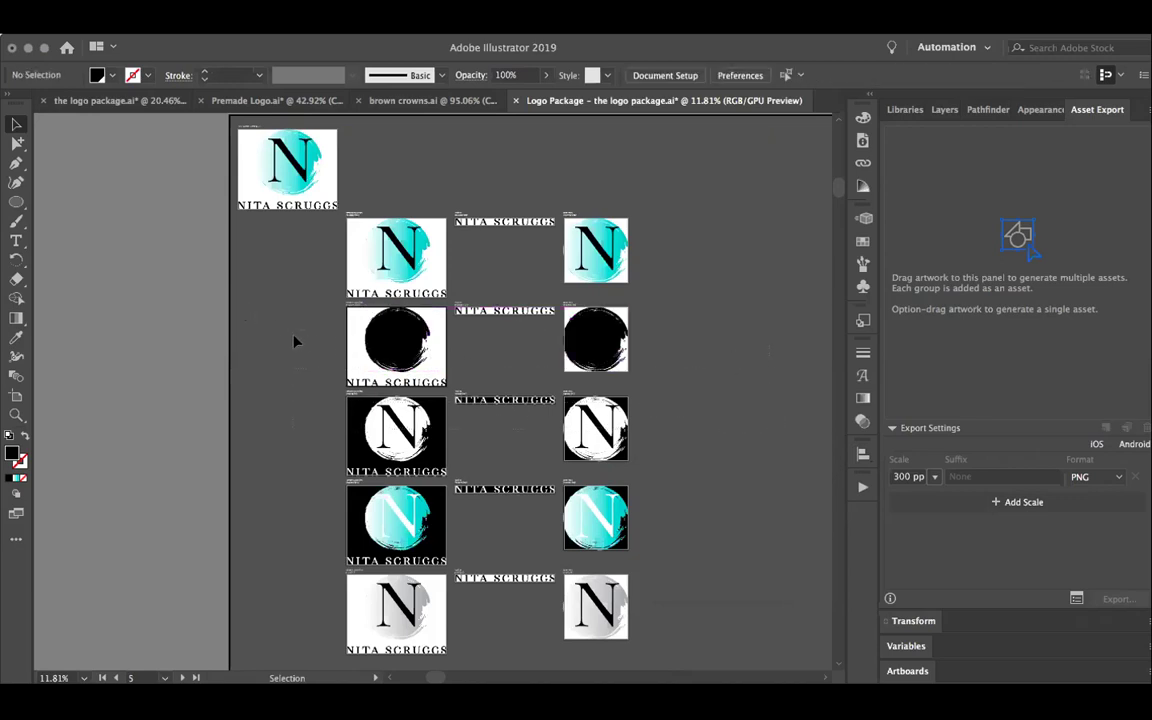
{"action": "left_click", "coordinate": [401, 346]}
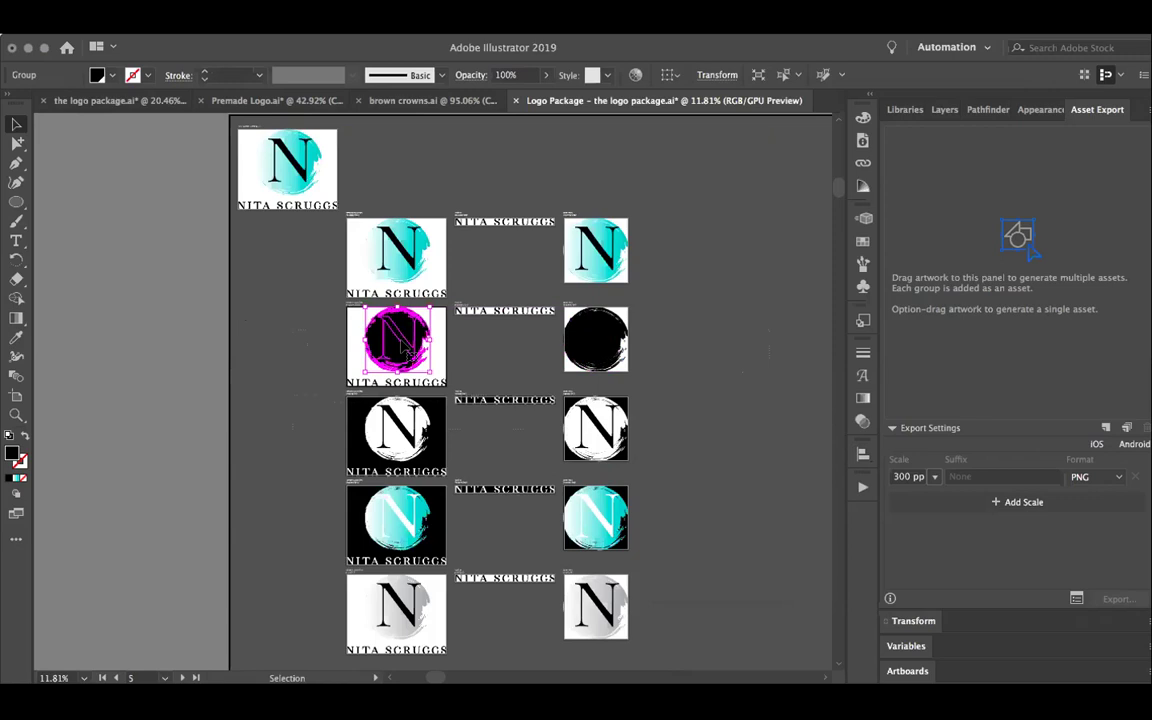
{"action": "double_click", "coordinate": [410, 350]}
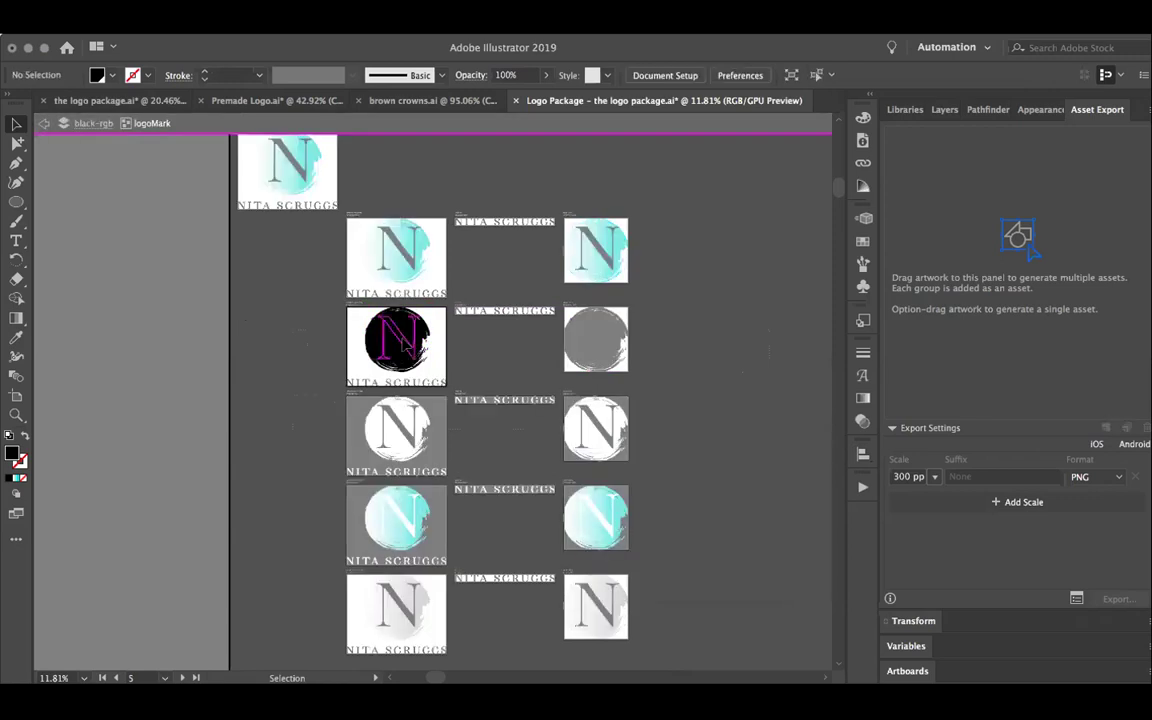
{"action": "left_click", "coordinate": [100, 76]}
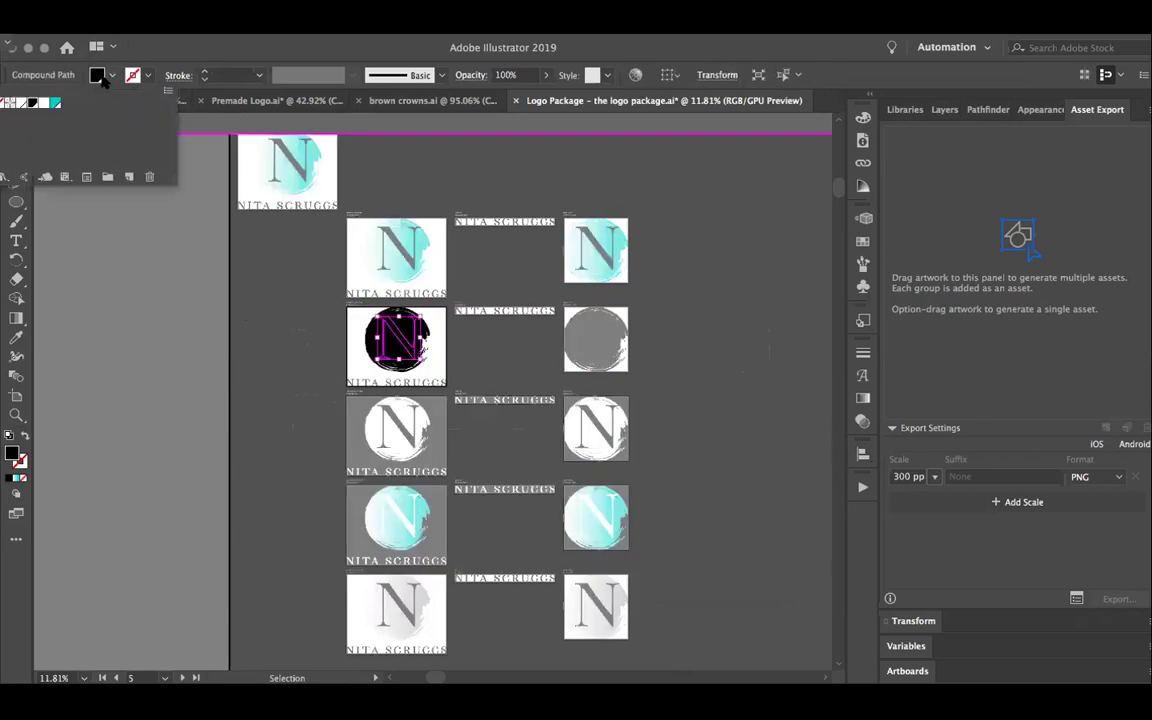
{"action": "left_click", "coordinate": [56, 102]}
{"action": "left_click", "coordinate": [605, 335]}
{"action": "double_click", "coordinate": [700, 343]}
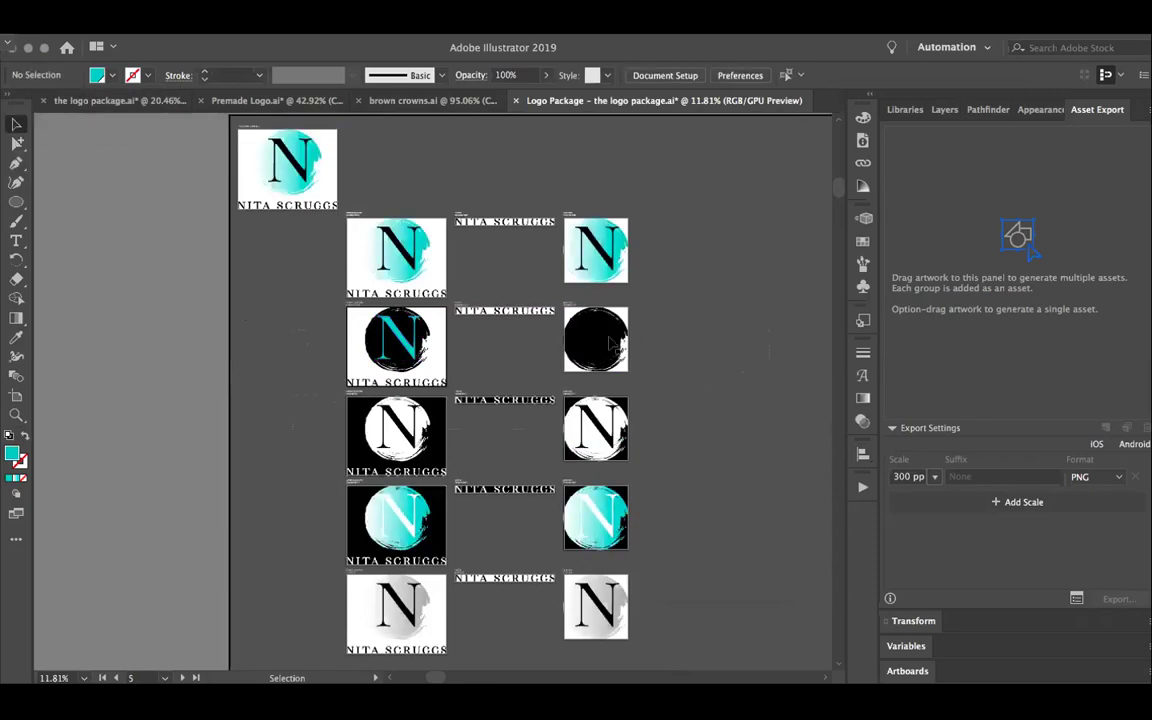
Fill the N cyan on the black-circle logo on artboard 7
{"action": "left_click", "coordinate": [600, 342]}
{"action": "double_click", "coordinate": [600, 345]}
{"action": "left_click", "coordinate": [600, 345]}
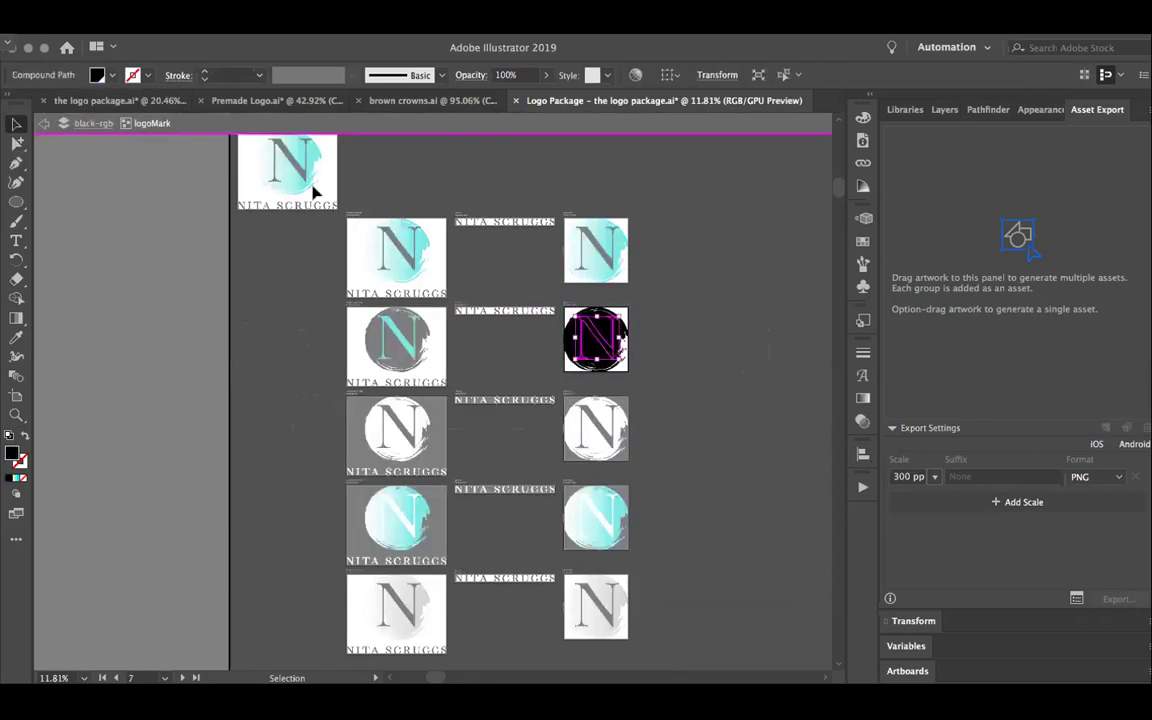
{"action": "left_click", "coordinate": [100, 76]}
{"action": "left_click", "coordinate": [56, 102]}
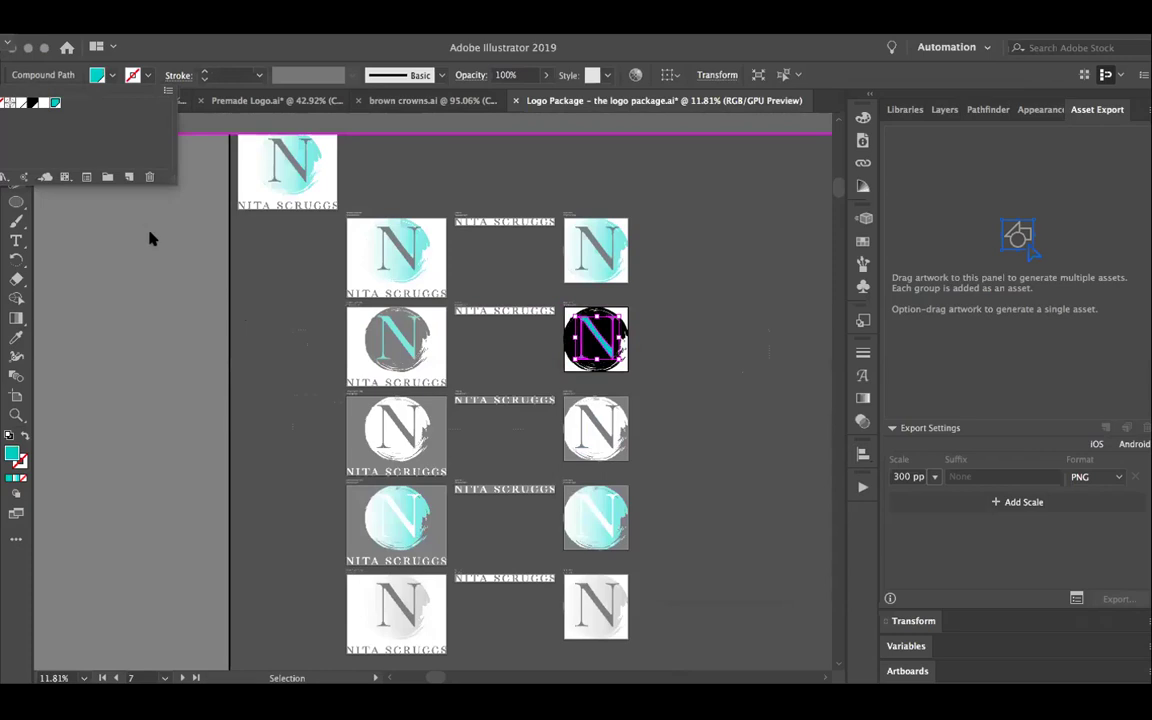
{"action": "left_click", "coordinate": [281, 325]}
{"action": "double_click", "coordinate": [293, 319]}
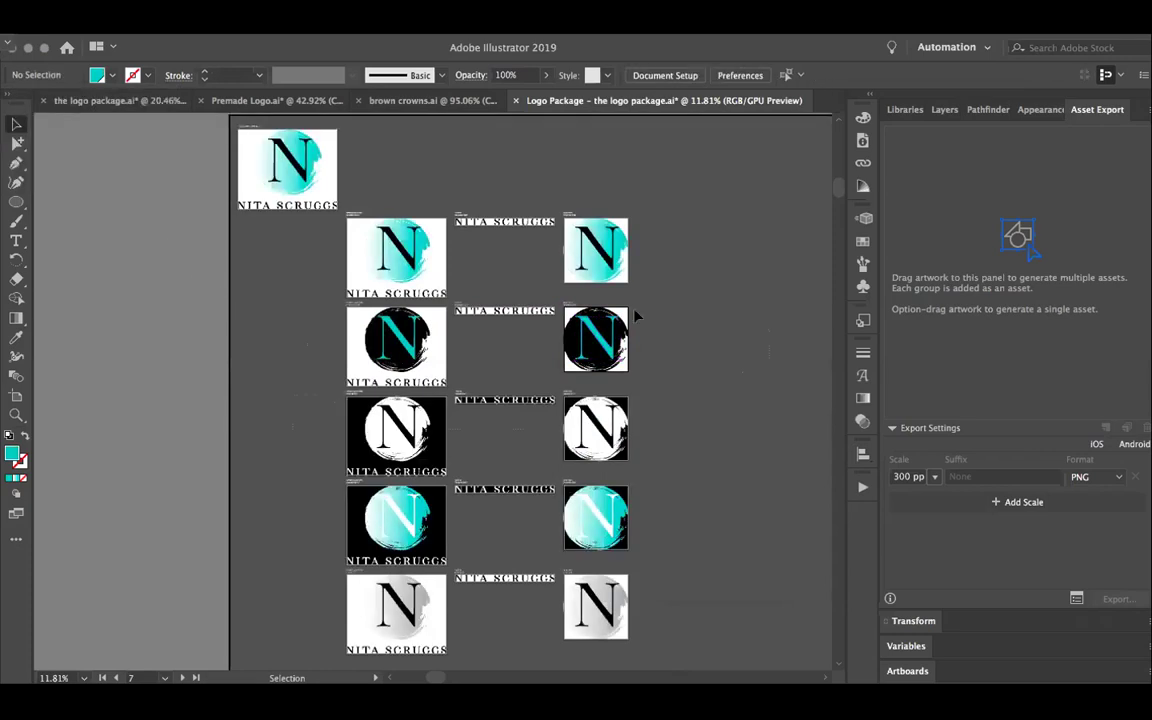
{"action": "left_click", "coordinate": [864, 219]}
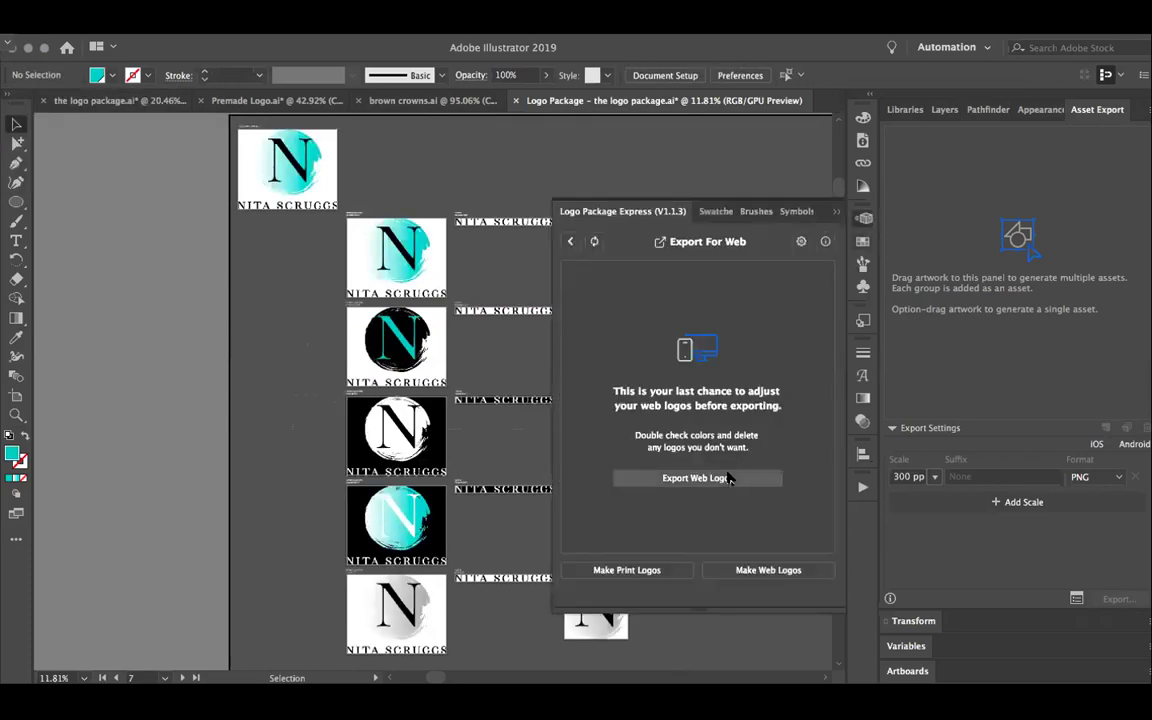
Export the web logos with client name 'logo' to create the logo package
{"action": "left_click", "coordinate": [690, 478]}
{"action": "left_click", "coordinate": [578, 355]}
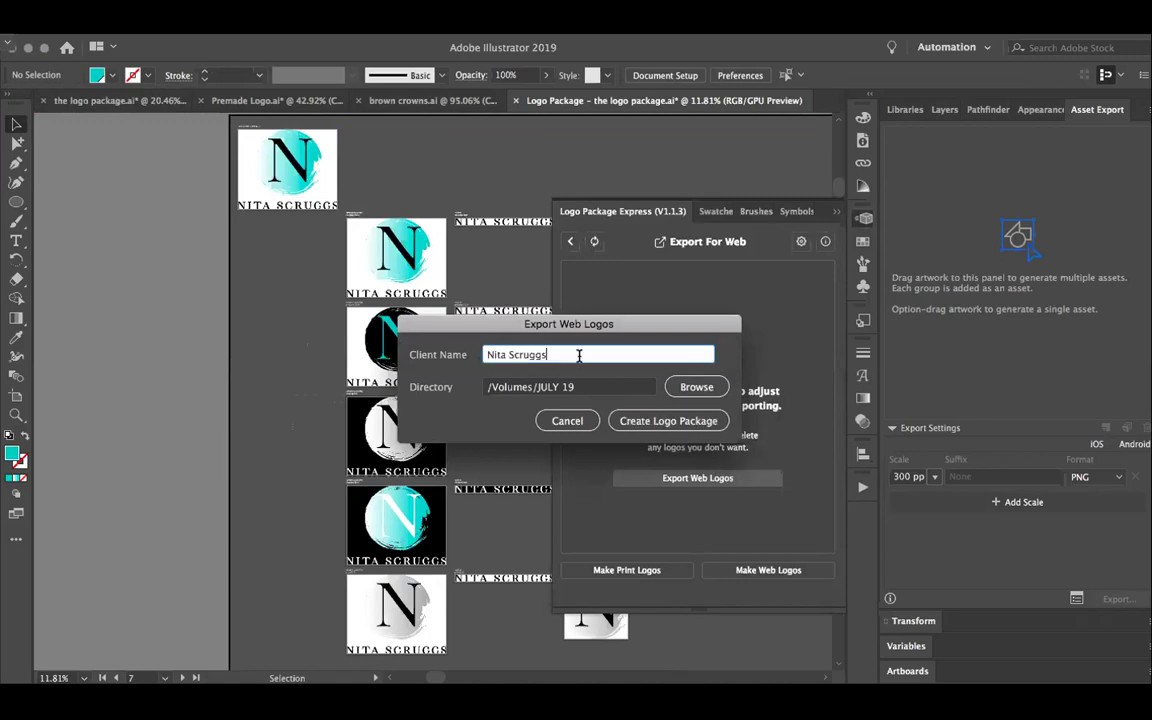
{"action": "type", "text": "logo"}
{"action": "left_click", "coordinate": [660, 420]}
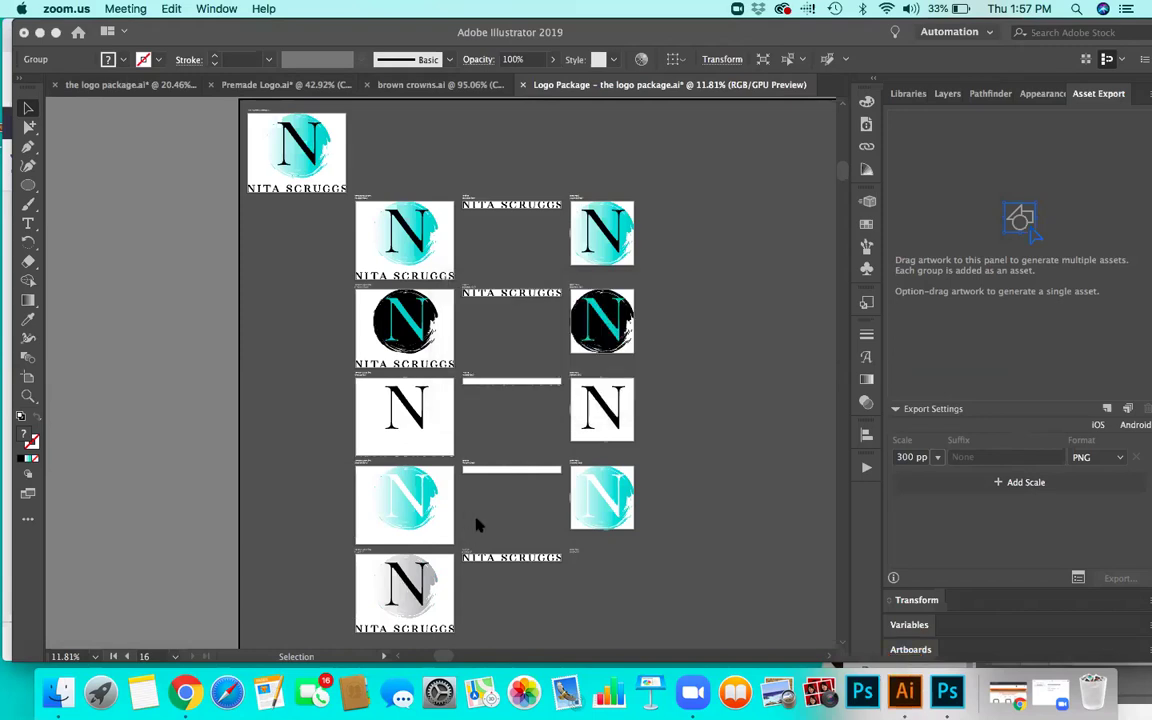
Inspect the generated wordmark on artboard 3 and the teal logo on artboard 4
{"action": "left_click", "coordinate": [775, 349]}
{"action": "left_click", "coordinate": [530, 208]}
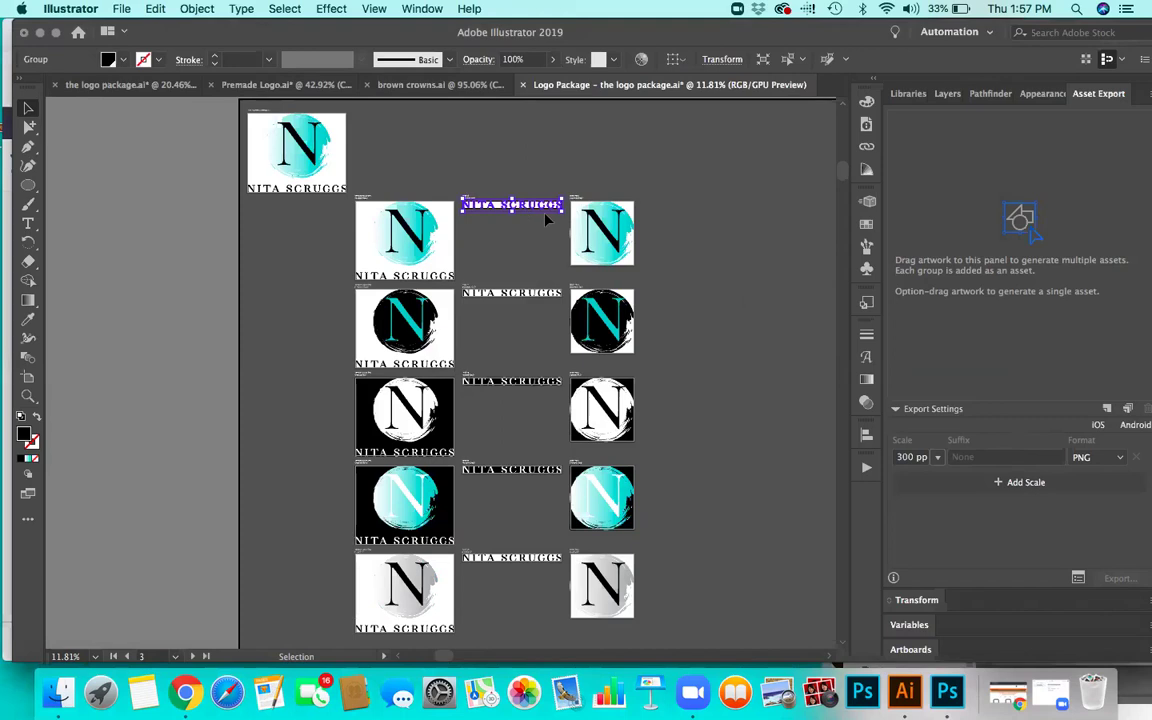
{"action": "left_click", "coordinate": [742, 281]}
{"action": "left_click", "coordinate": [608, 236]}
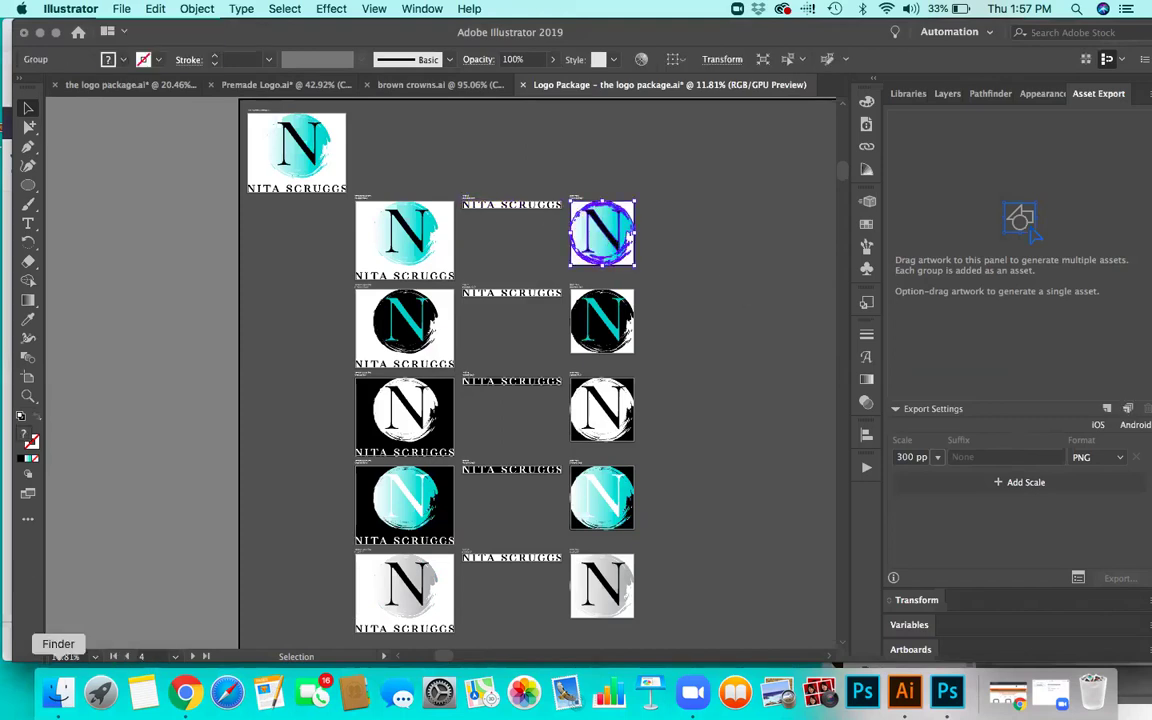
In the JULY 19 Finder window, expand Tagline and Logo Mark with Tagline to view their colour subfolders
{"action": "key", "text": "super+Tab"}
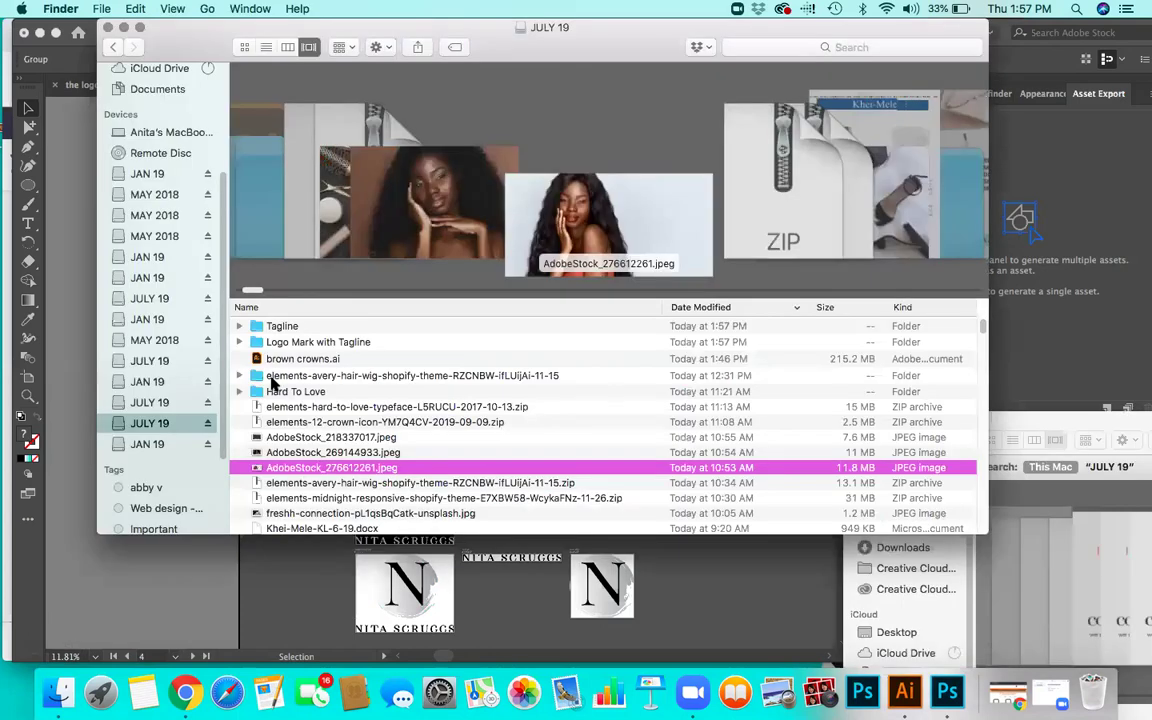
{"action": "left_click", "coordinate": [310, 328]}
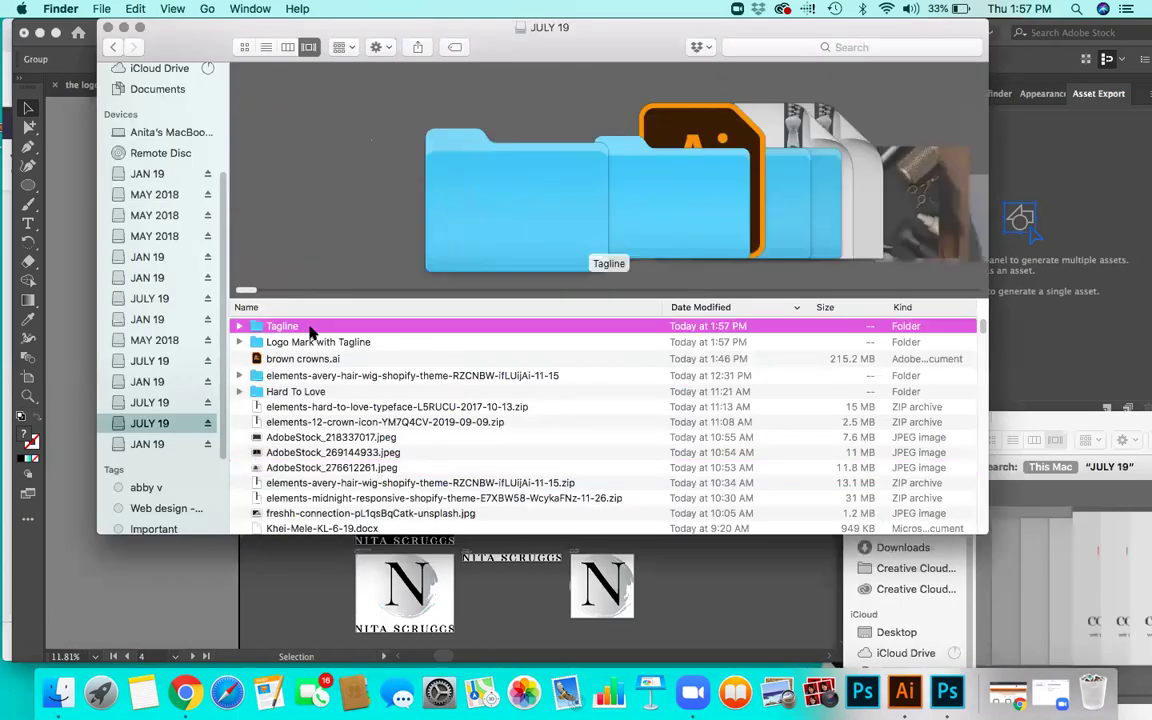
{"action": "left_click", "coordinate": [239, 327]}
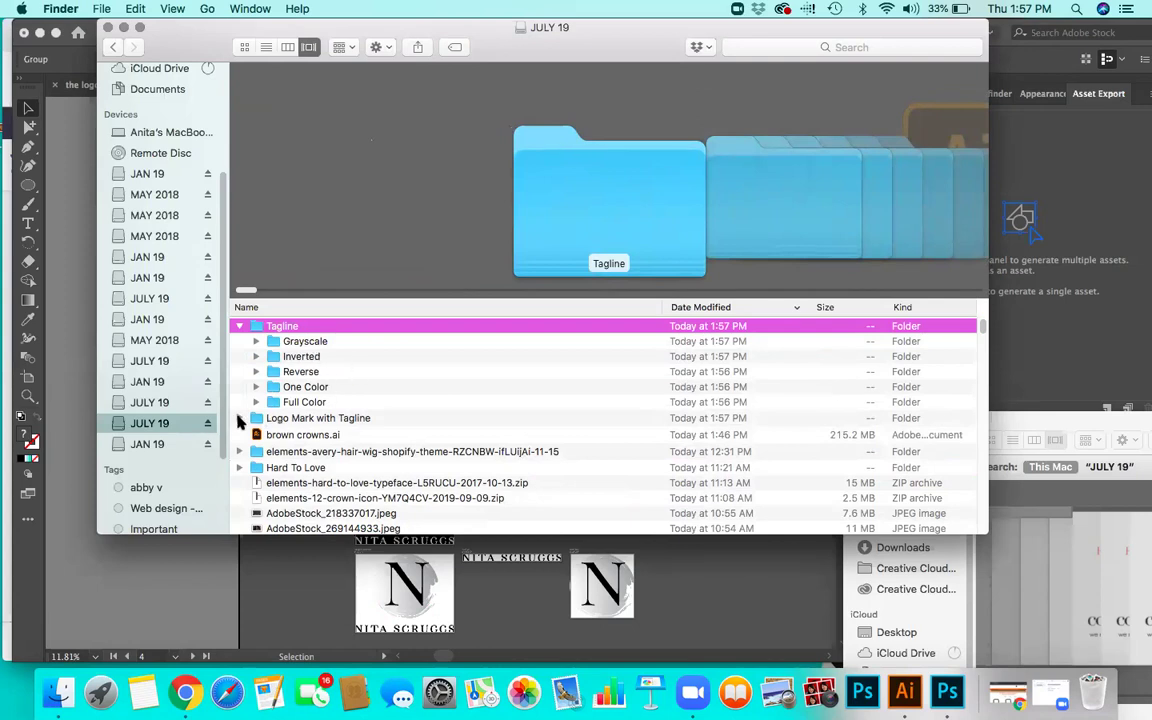
{"action": "left_click", "coordinate": [239, 418]}
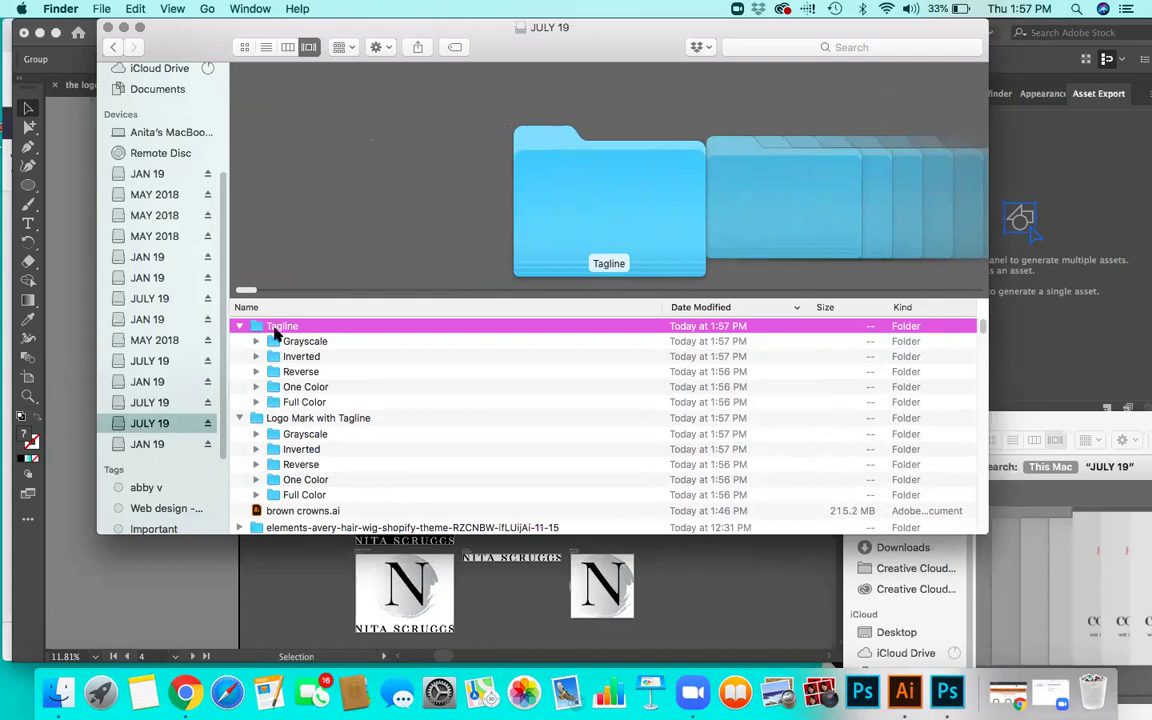
{"action": "right_click", "coordinate": [276, 333]}
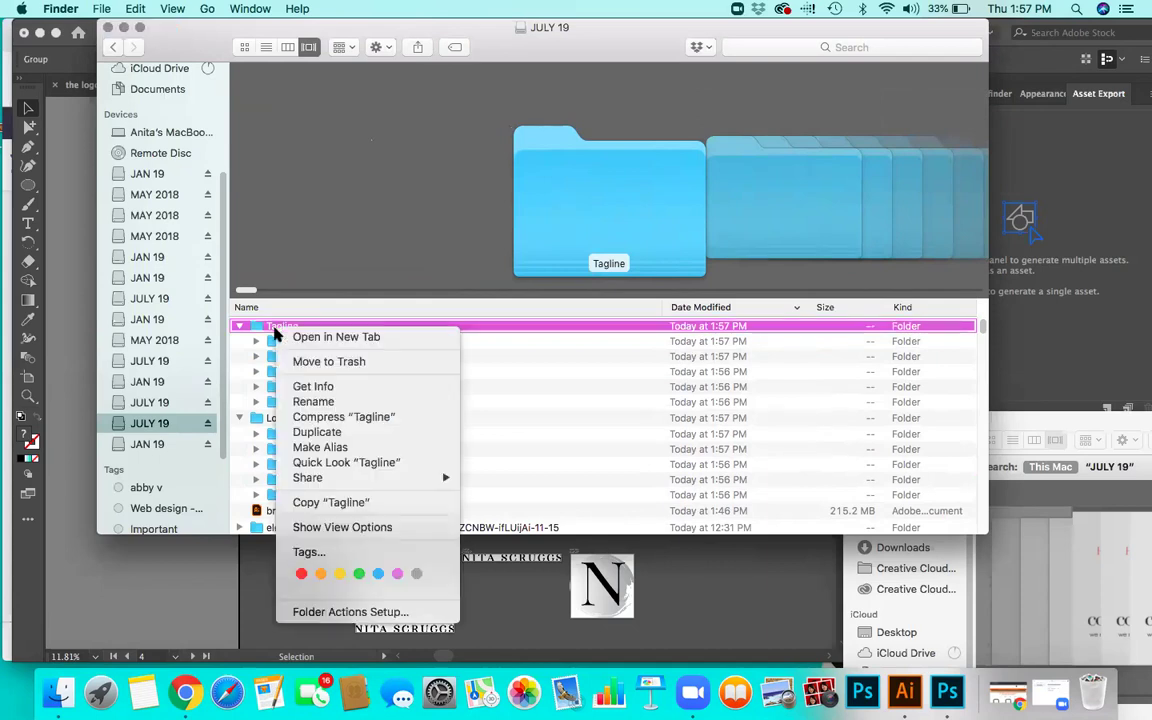
{"action": "left_click", "coordinate": [557, 383]}
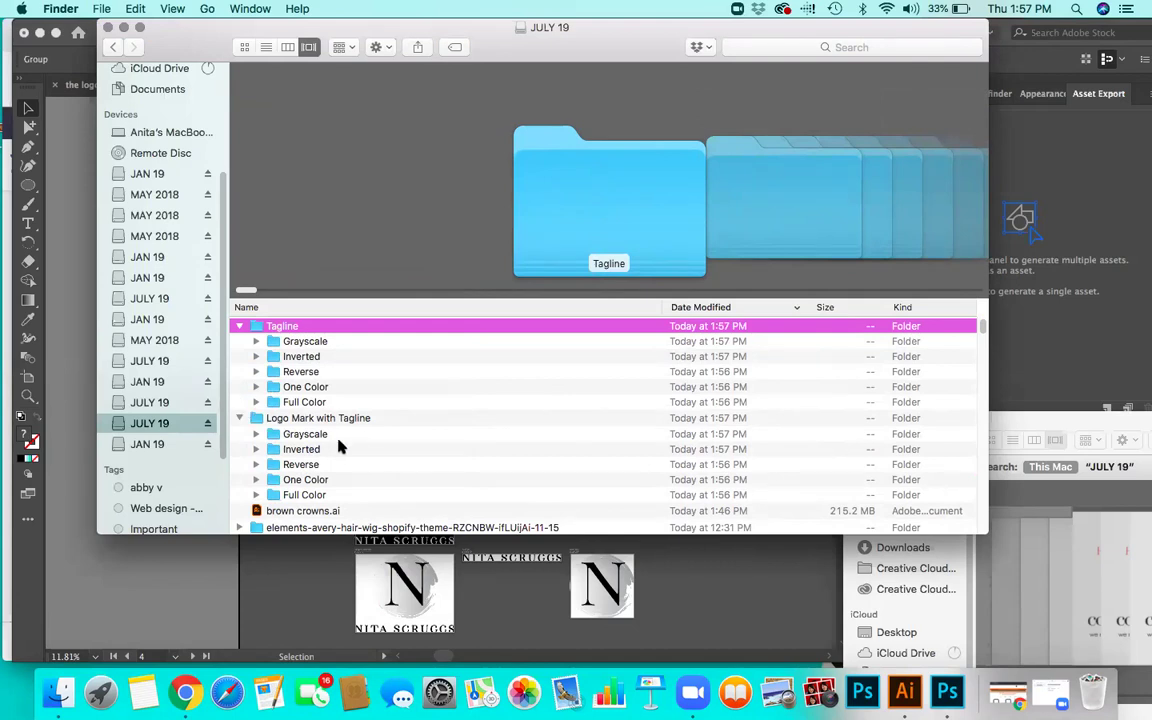
Switch to the brown crowns document and marquee-select the whole logo
{"action": "left_click", "coordinate": [685, 567]}
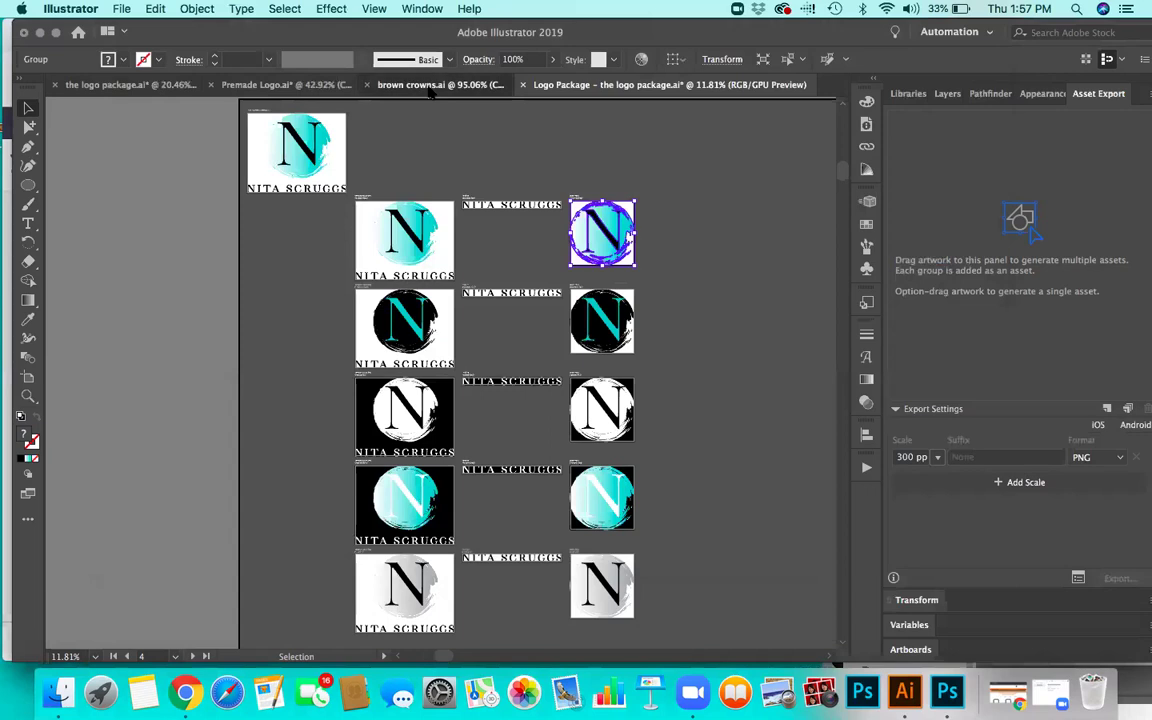
{"action": "left_click", "coordinate": [490, 84]}
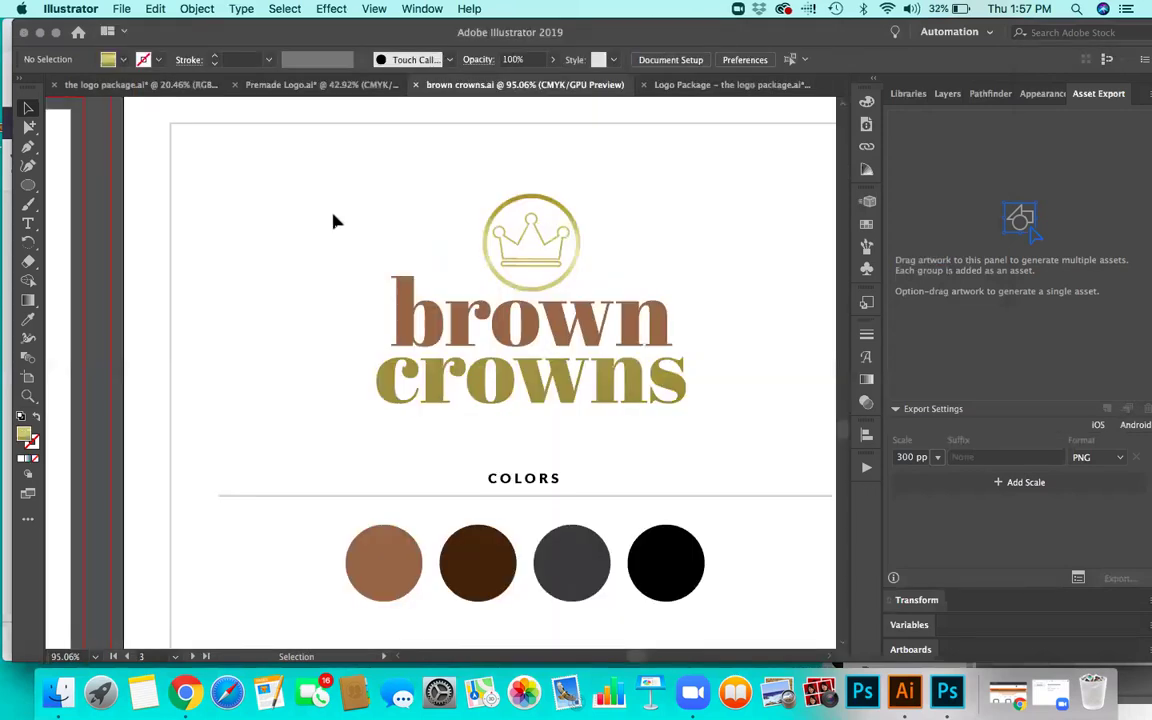
{"action": "left_click_drag", "start_coordinate": [320, 208], "coordinate": [681, 411]}
Back out of the finished web logos and request a new logo package
{"action": "left_click", "coordinate": [783, 252]}
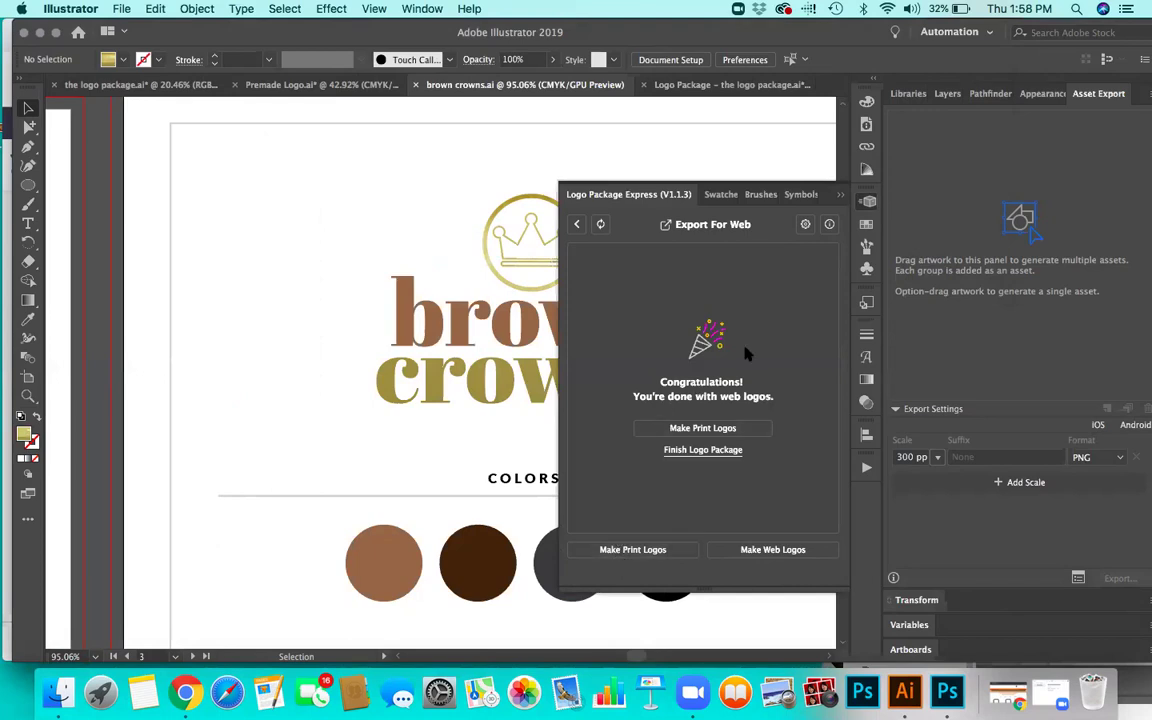
{"action": "left_click", "coordinate": [577, 224]}
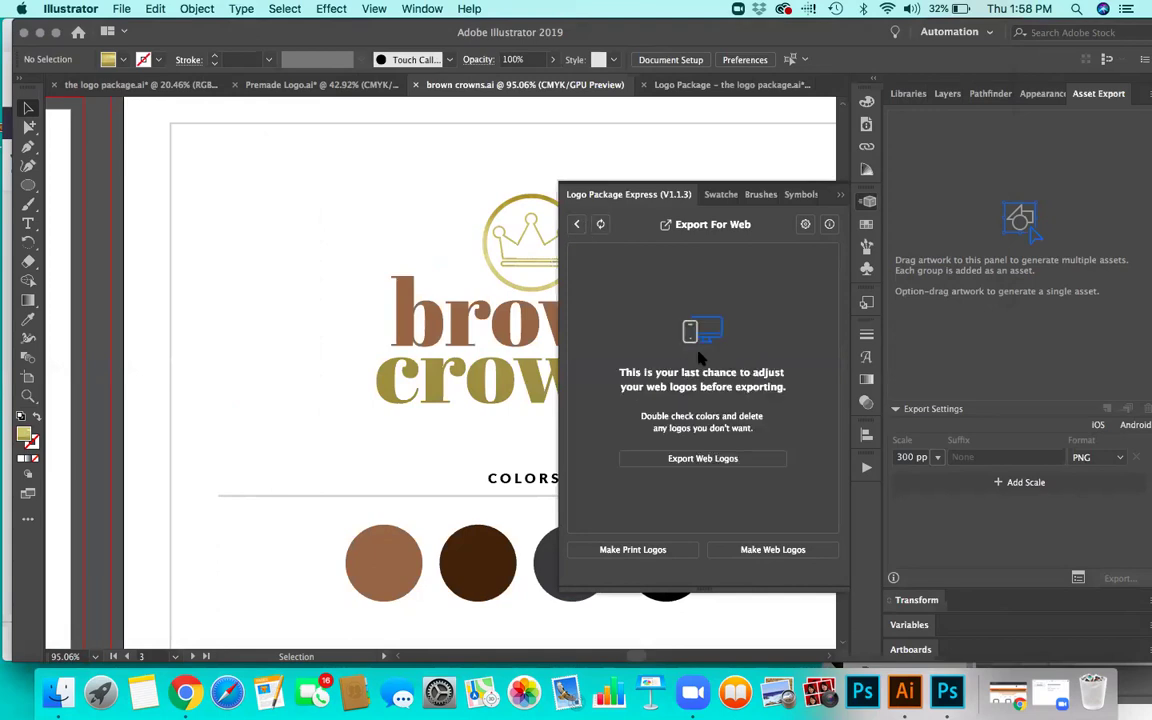
{"action": "left_click", "coordinate": [601, 226]}
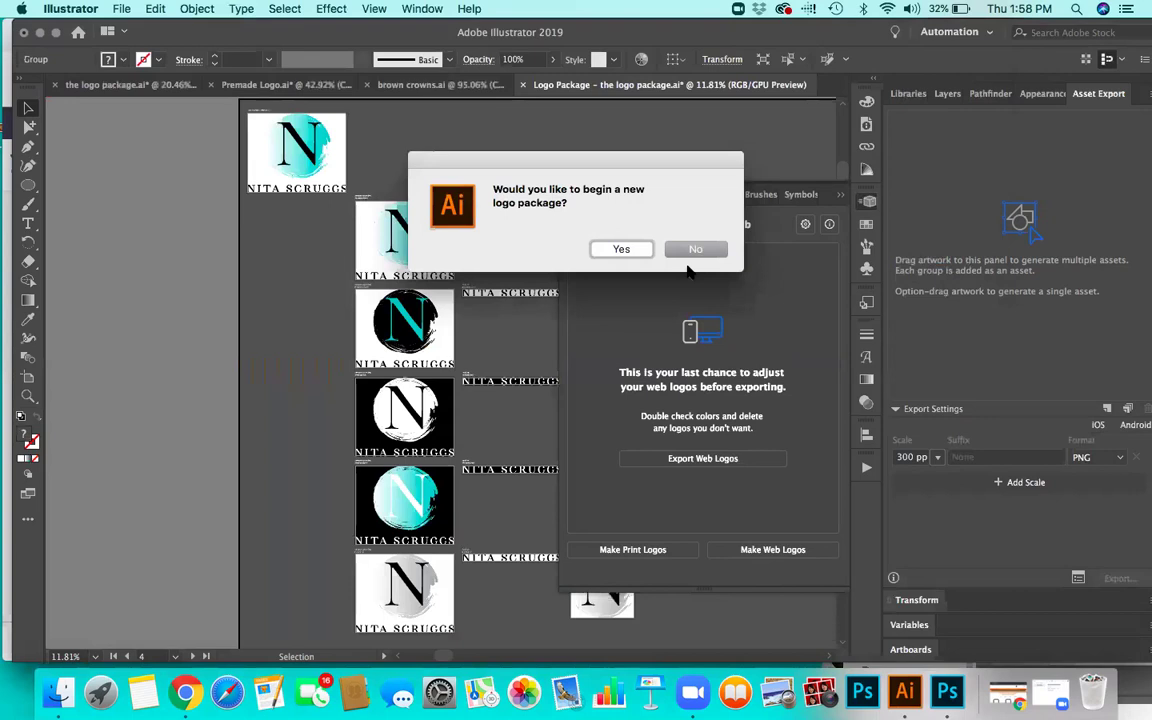
Begin a new package without saving the old one and set the brown crowns logo as Logo
{"action": "left_click", "coordinate": [632, 251]}
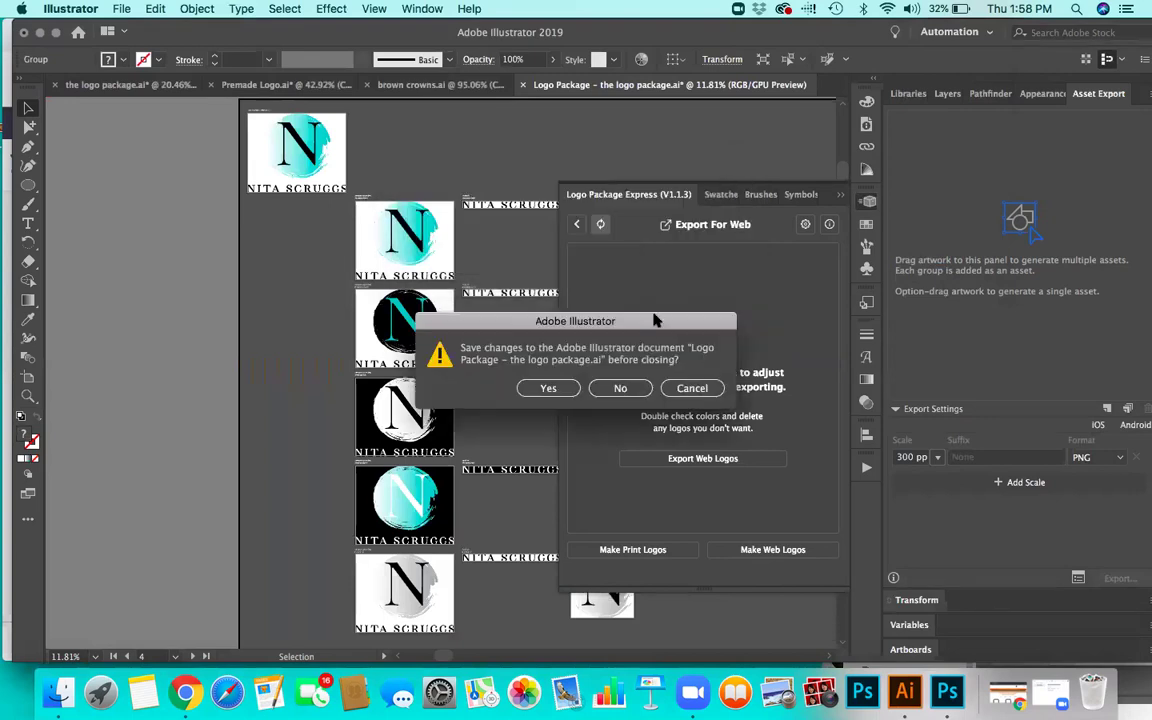
{"action": "left_click", "coordinate": [634, 388]}
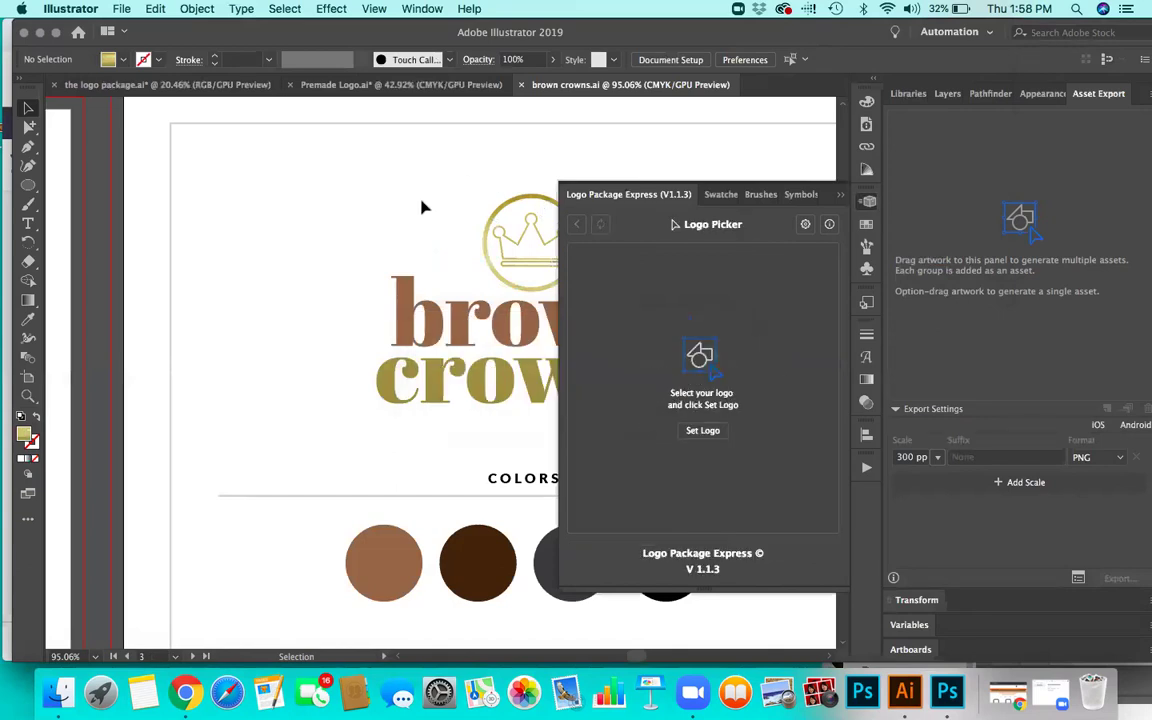
{"action": "left_click", "coordinate": [584, 400]}
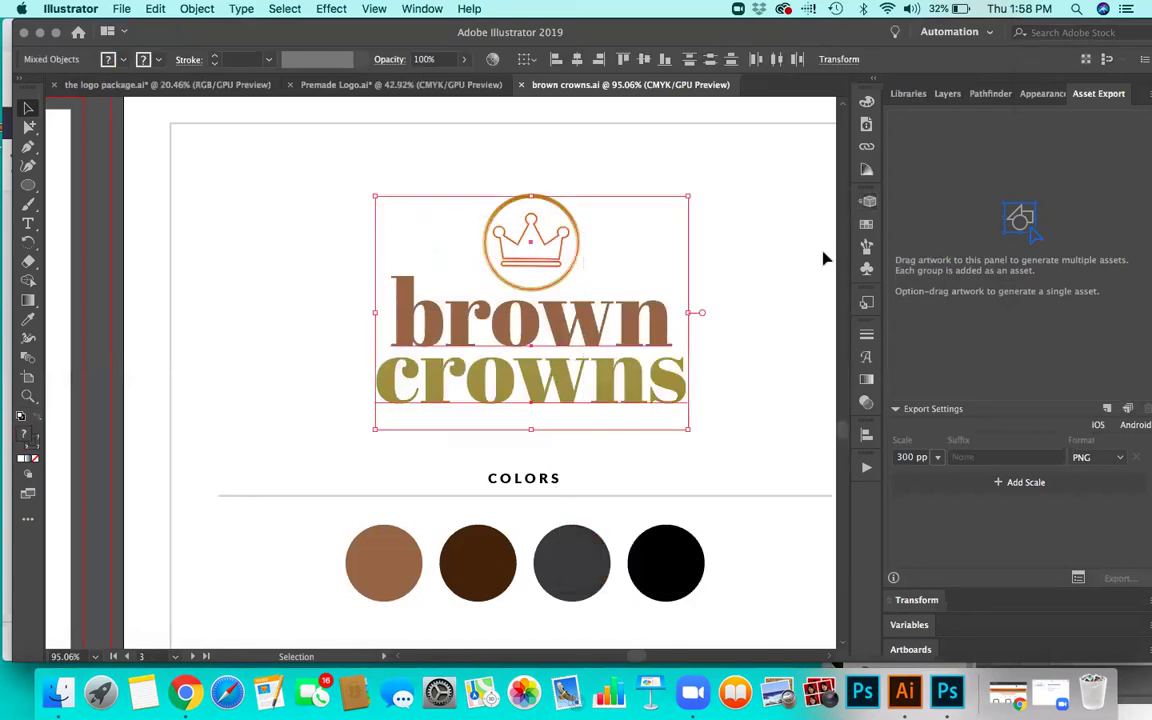
{"action": "left_click", "coordinate": [867, 201]}
{"action": "left_click", "coordinate": [703, 430]}
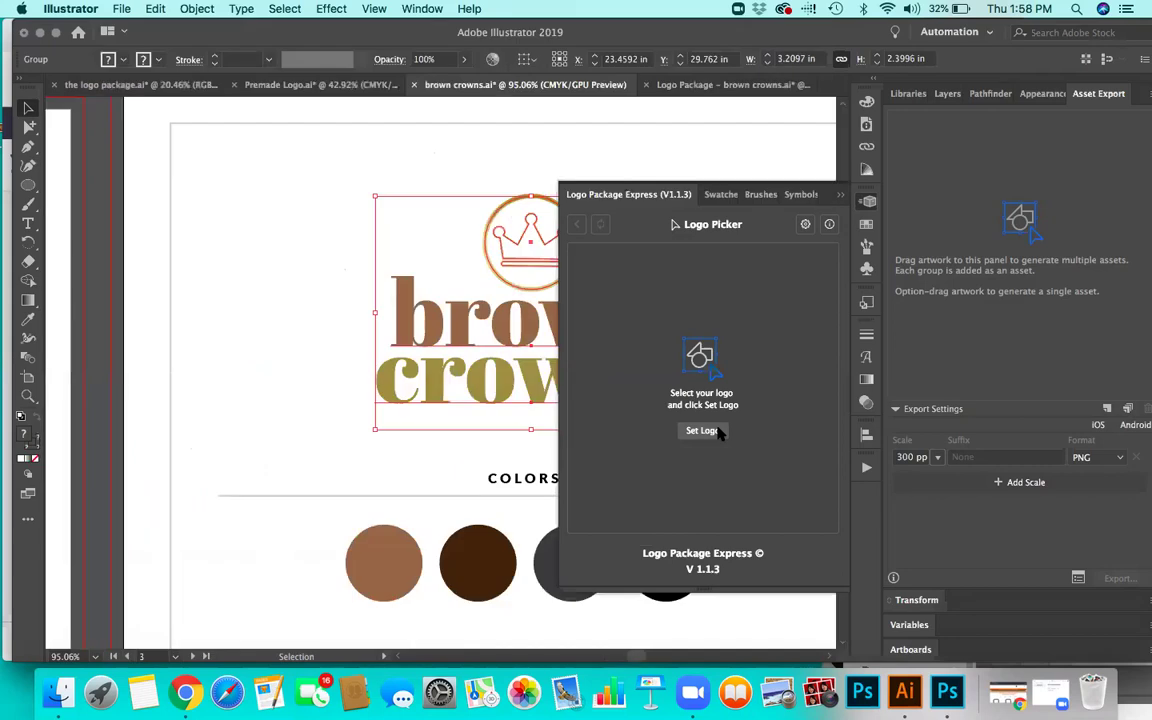
{"action": "left_click", "coordinate": [718, 432]}
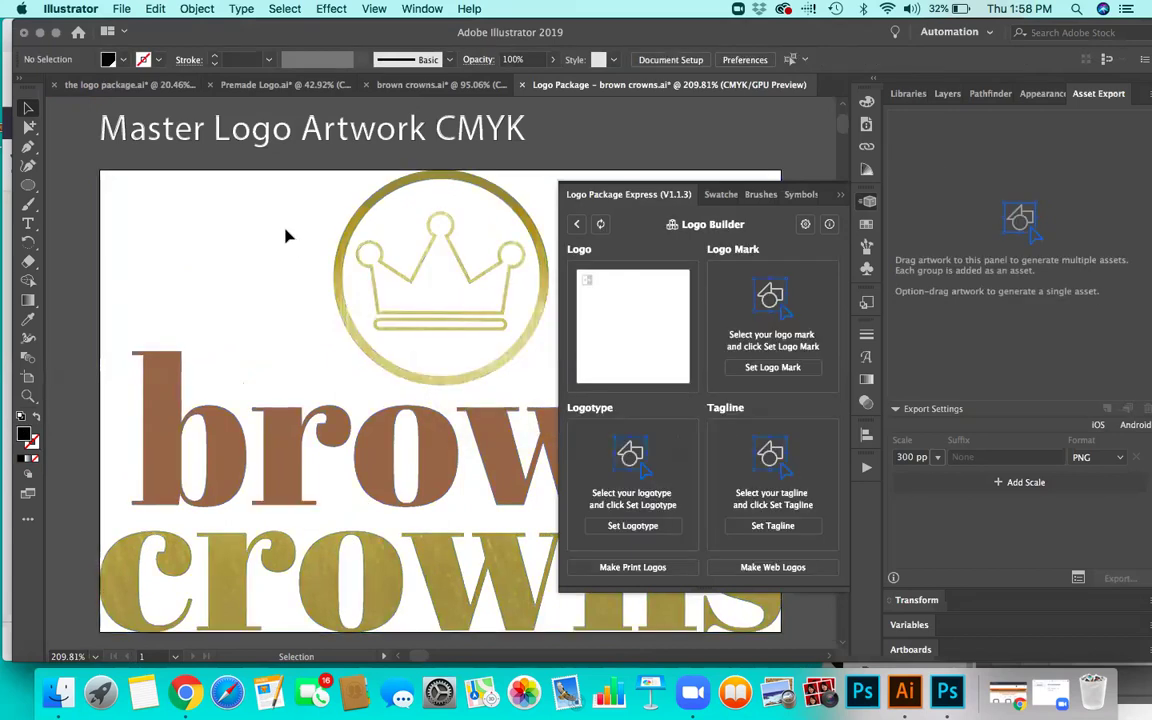
Set the crown emblem as Logo Mark and the 'brown crowns' wording as Logotype
{"action": "left_click", "coordinate": [526, 363]}
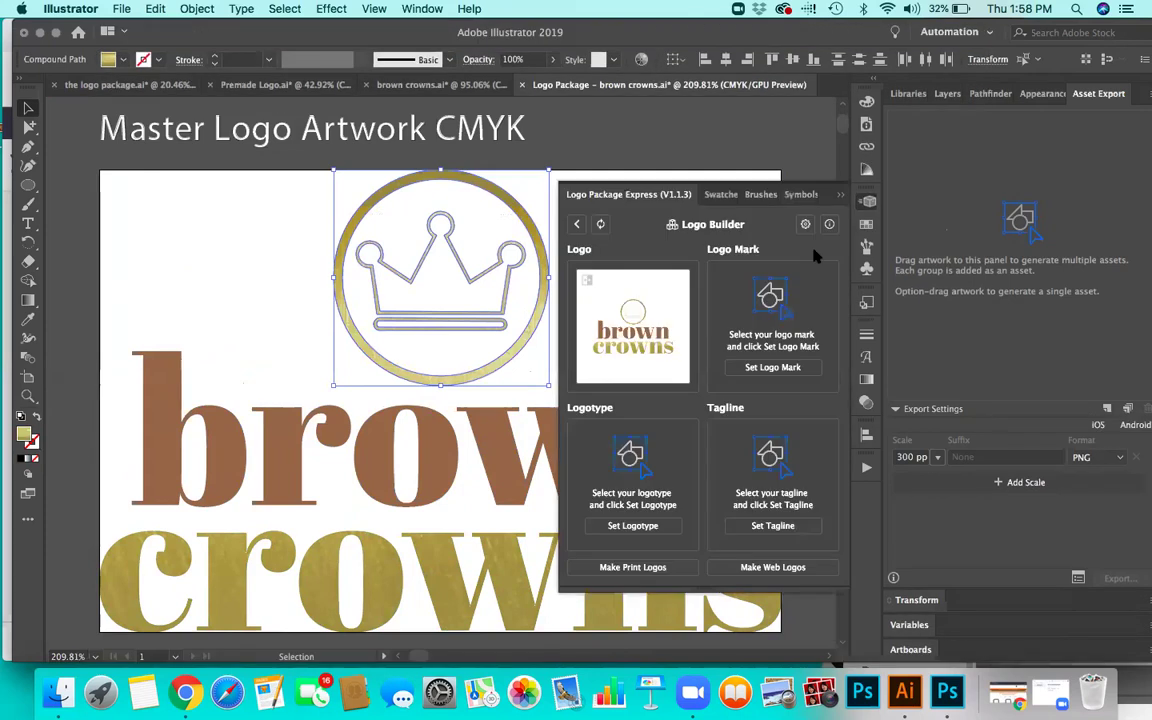
{"action": "left_click", "coordinate": [772, 367]}
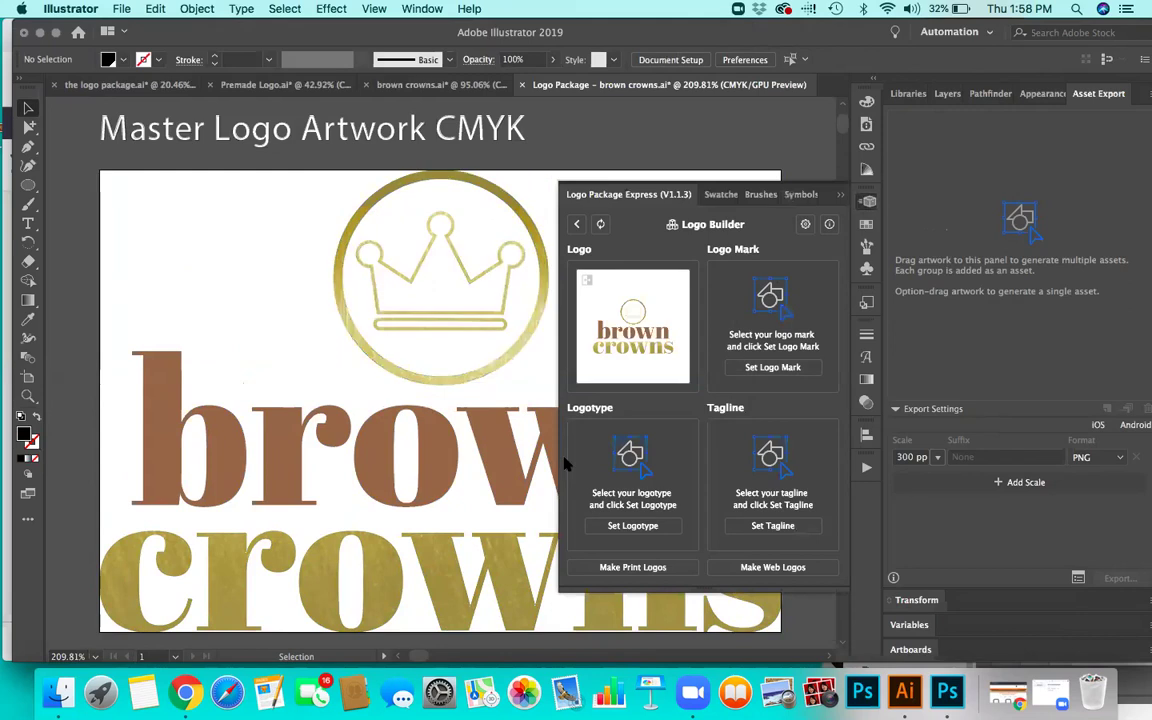
{"action": "left_click", "coordinate": [432, 480]}
{"action": "scroll", "coordinate": [370, 466], "scroll_direction": "down", "scroll_amount": 2}
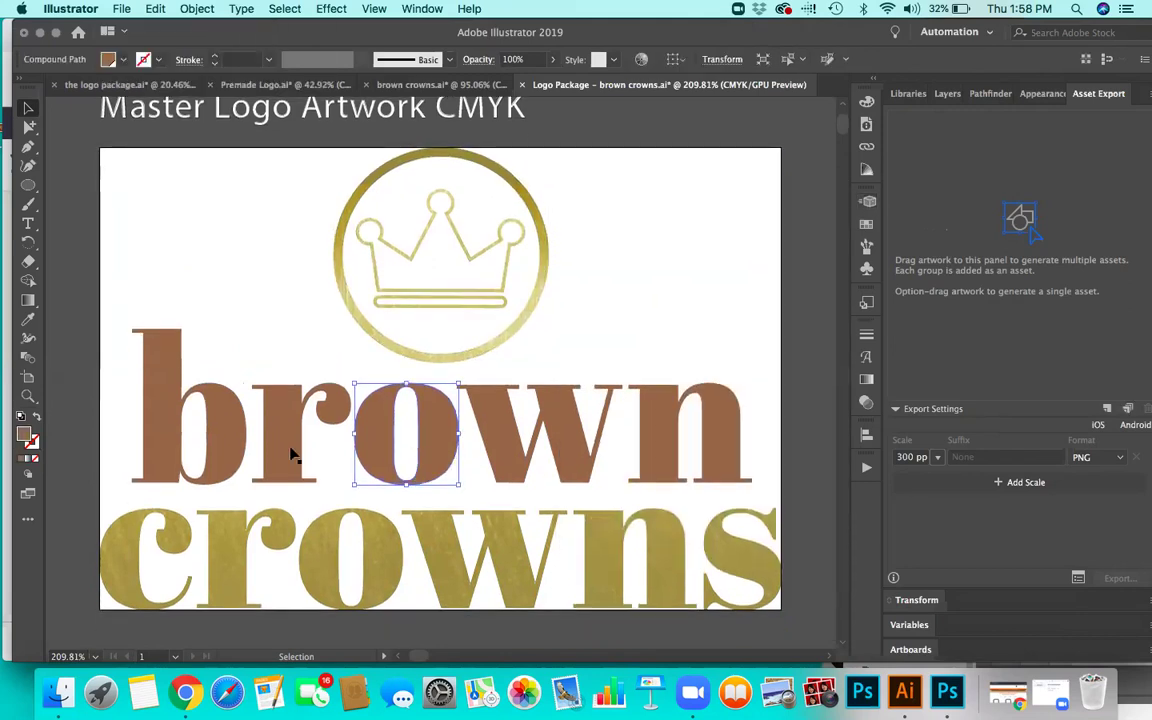
{"action": "left_click_drag", "start_coordinate": [102, 368], "coordinate": [776, 594]}
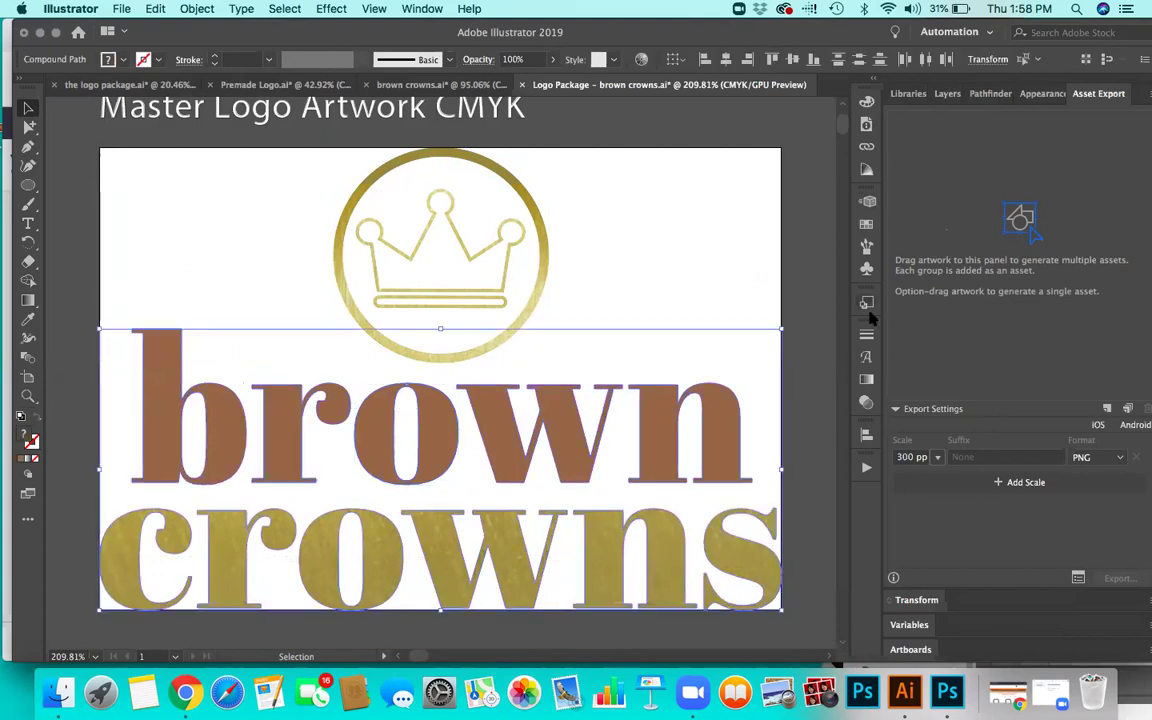
{"action": "left_click", "coordinate": [866, 201]}
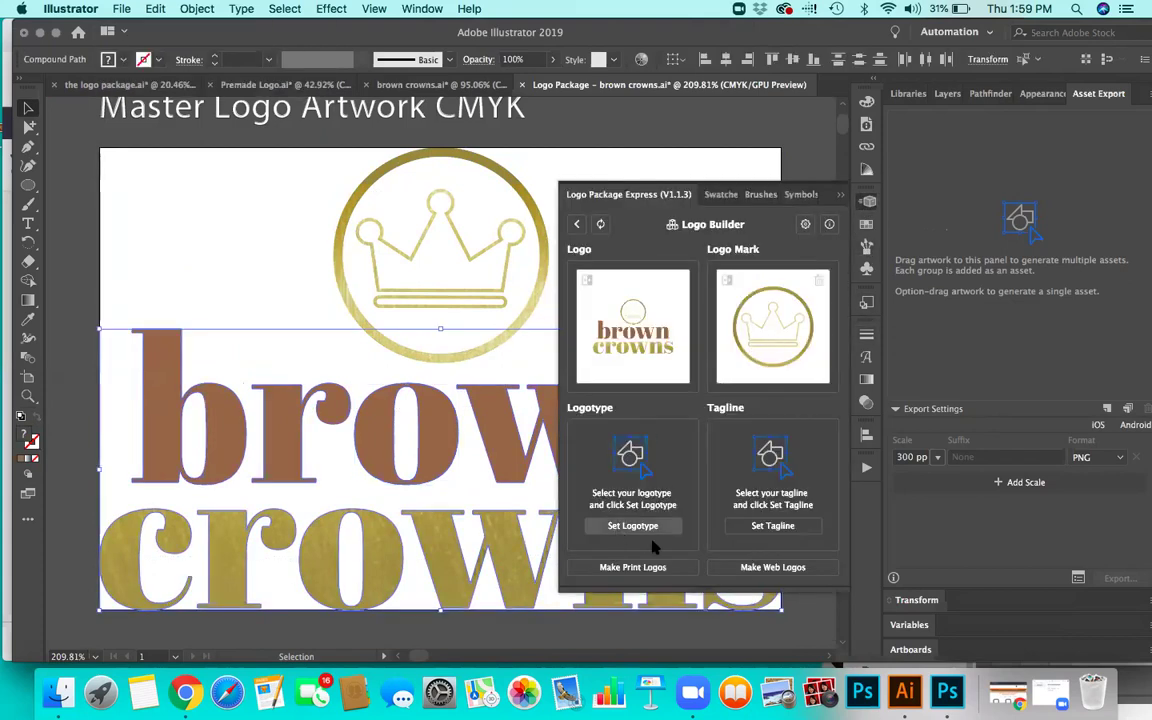
{"action": "left_click", "coordinate": [665, 527]}
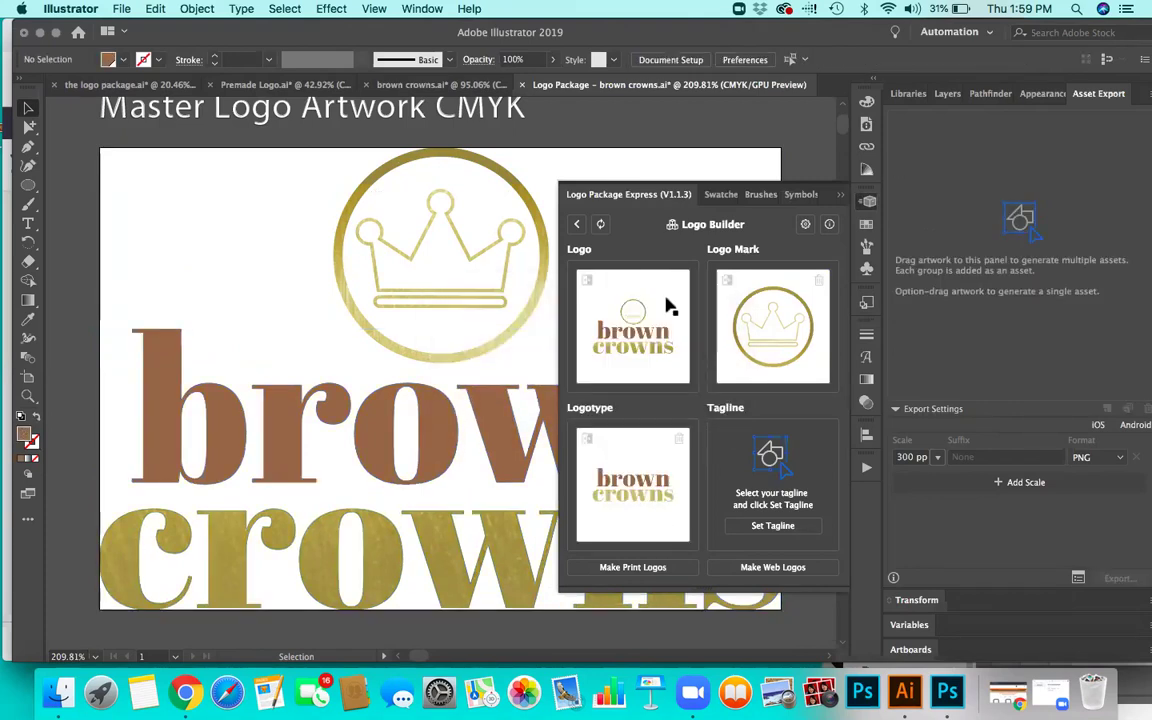
Generate the brown crowns web logos: logo, logotype and logo mark in five colour versions
{"action": "left_click", "coordinate": [786, 568]}
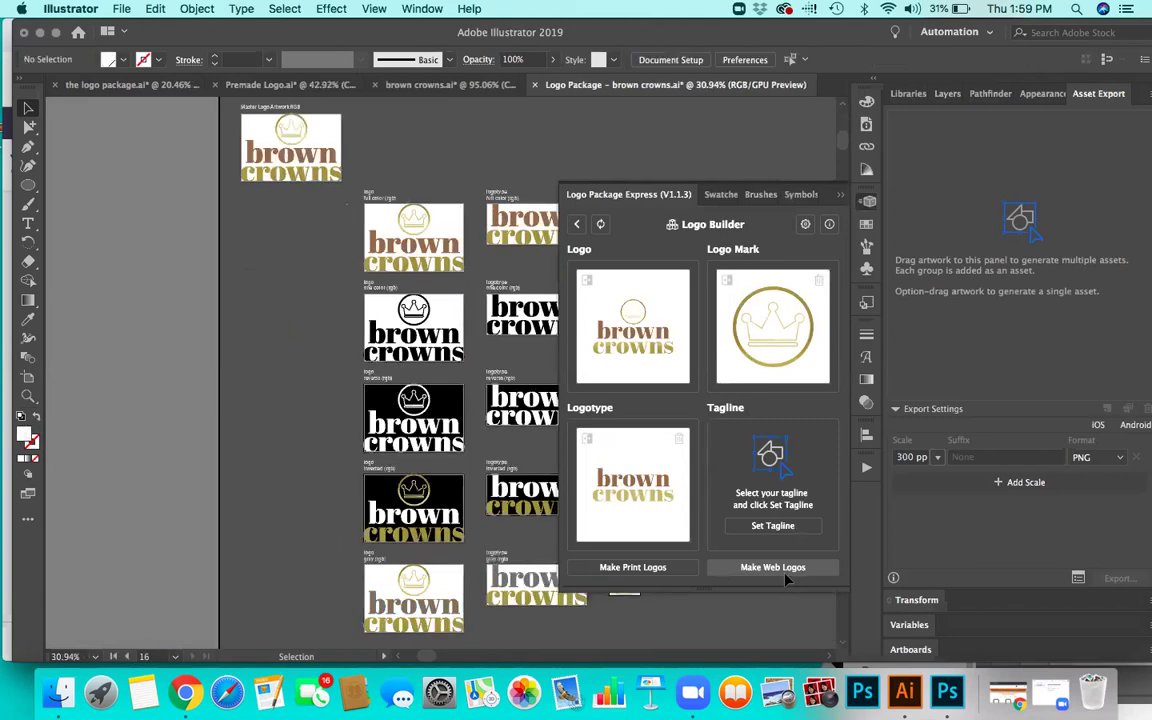
{"action": "left_click", "coordinate": [838, 196]}
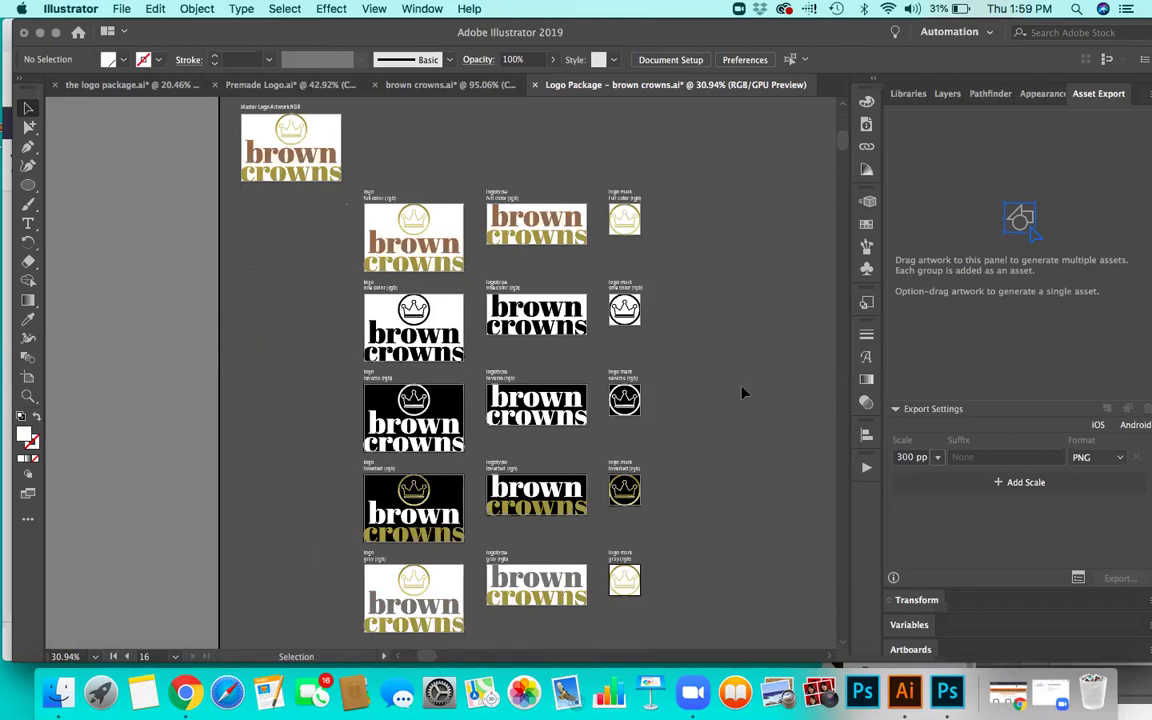
{"action": "scroll", "coordinate": [742, 393], "scroll_direction": "down", "scroll_amount": 1}
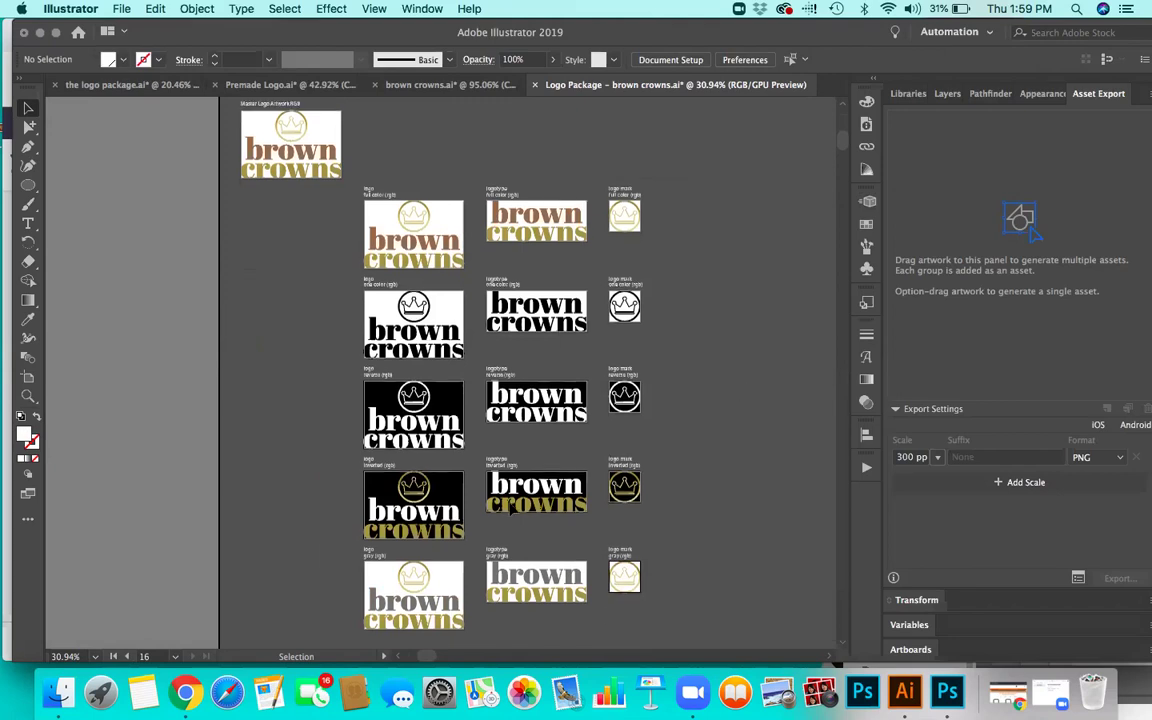
Delete the gray logo mark and its now-empty artboard 16, leaving 15 artboards
{"action": "left_click", "coordinate": [645, 579]}
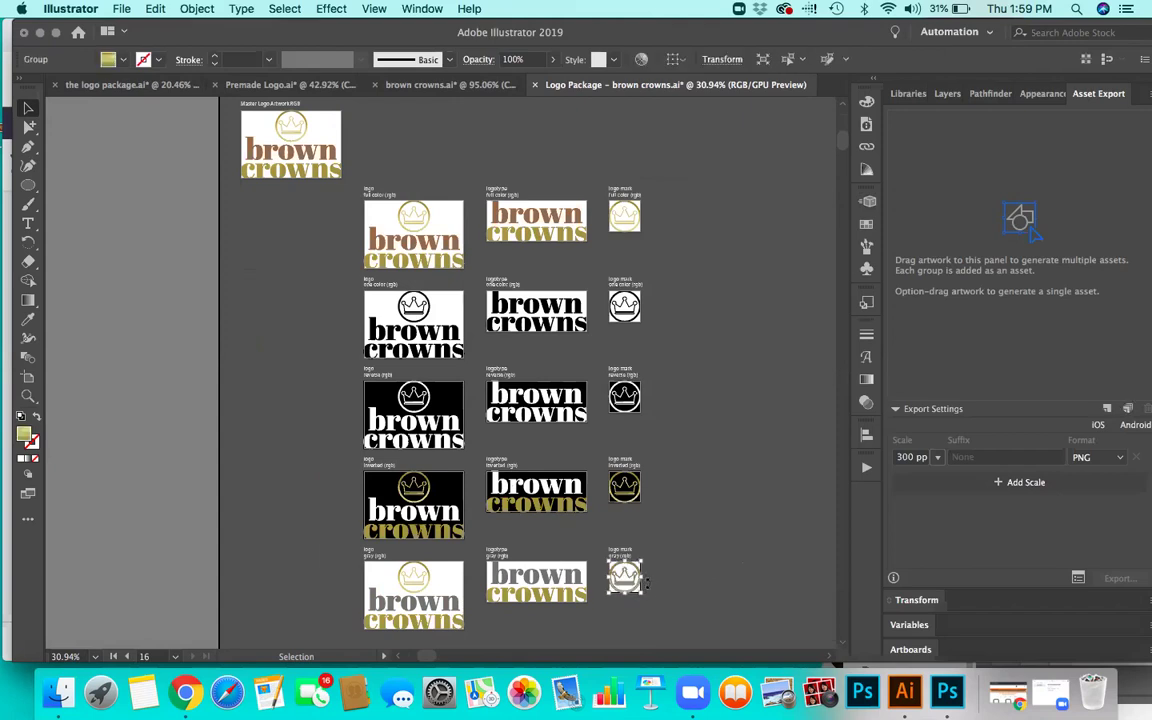
{"action": "key", "text": "Delete"}
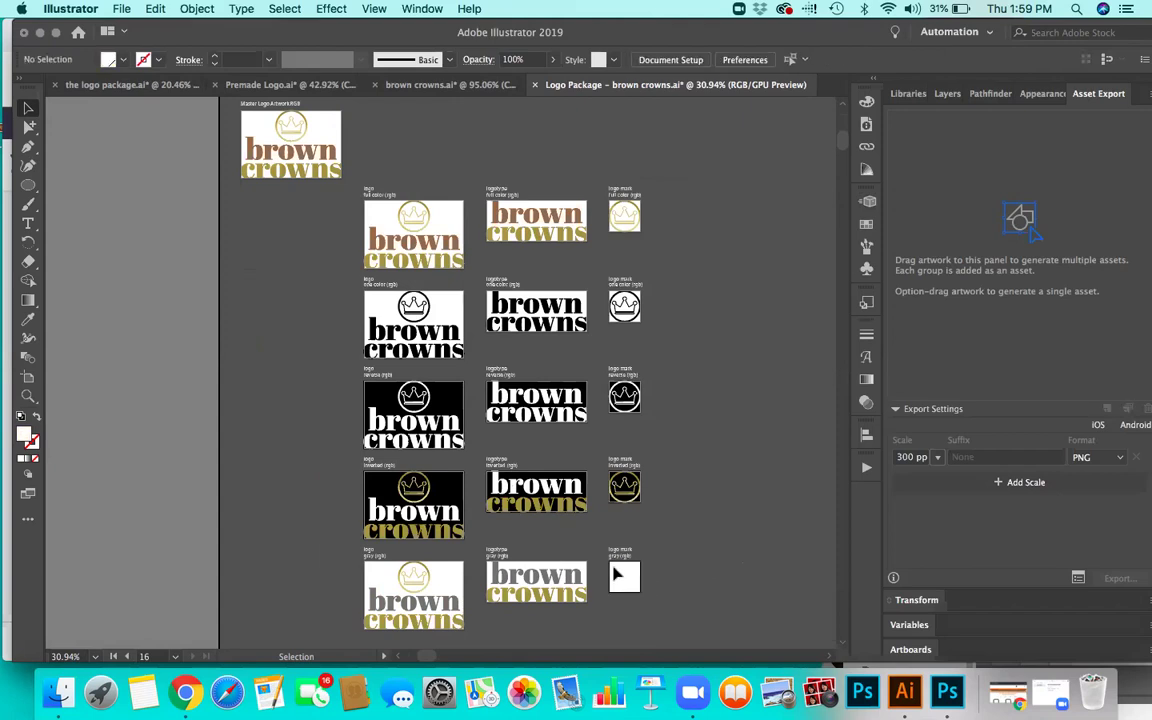
{"action": "left_click", "coordinate": [911, 649]}
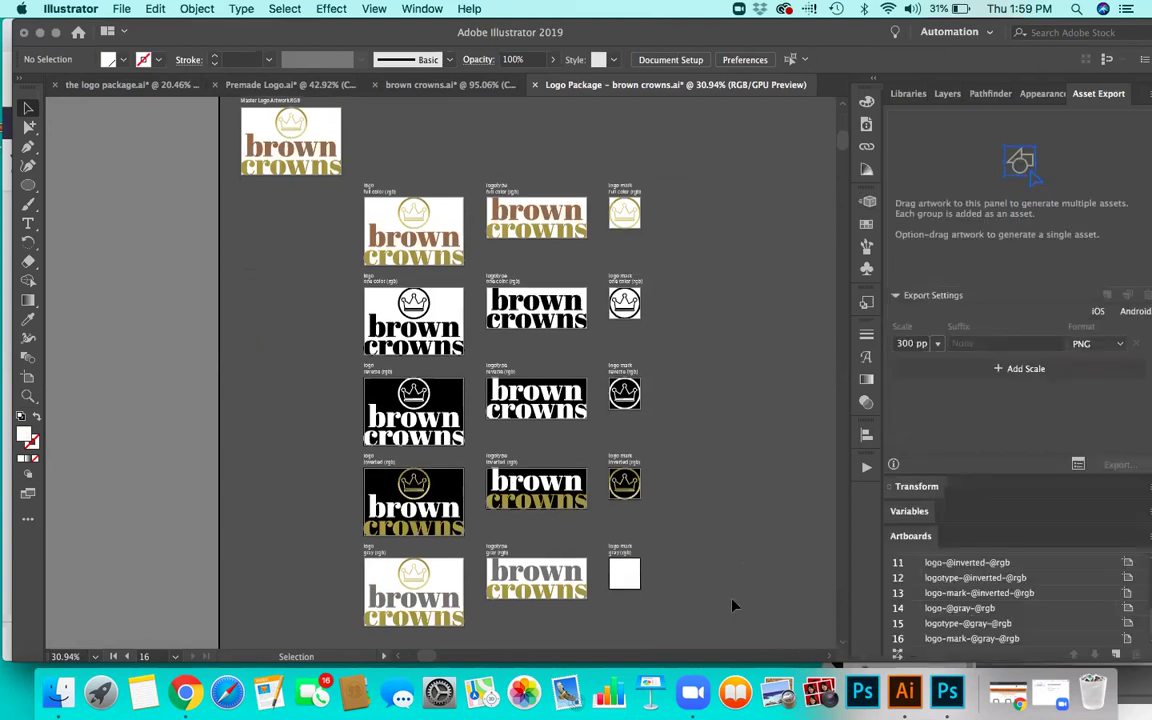
{"action": "scroll", "coordinate": [622, 535], "scroll_direction": "down", "scroll_amount": 3}
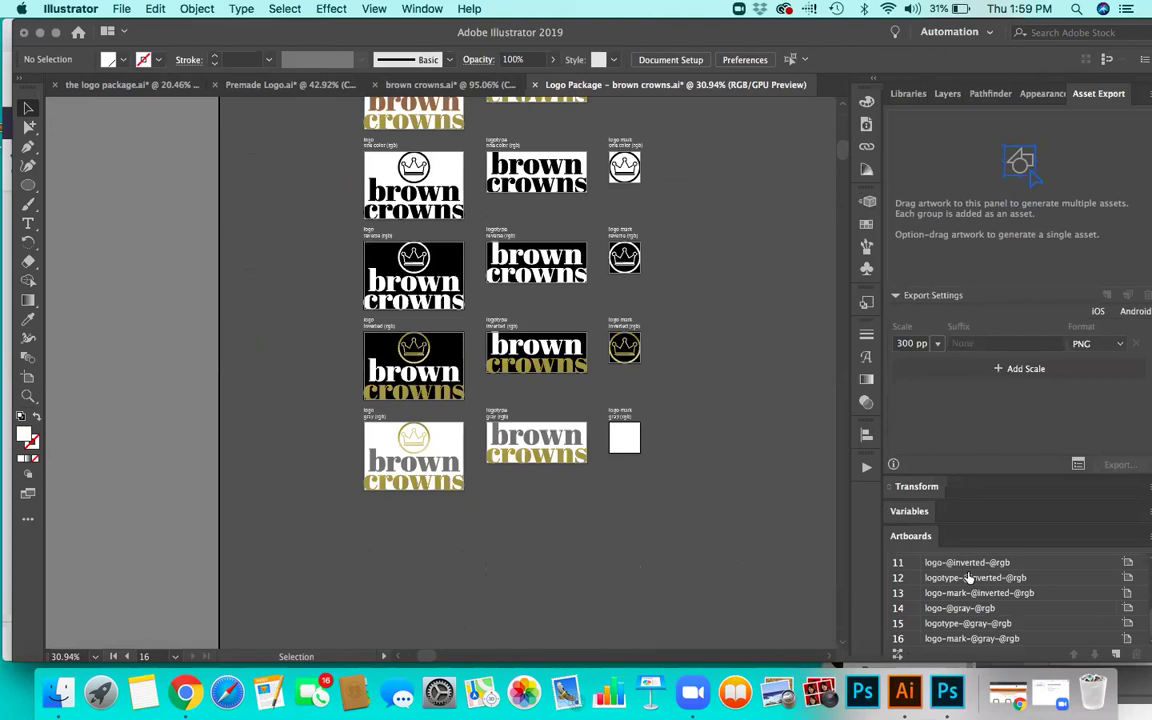
{"action": "double_click", "coordinate": [1047, 641]}
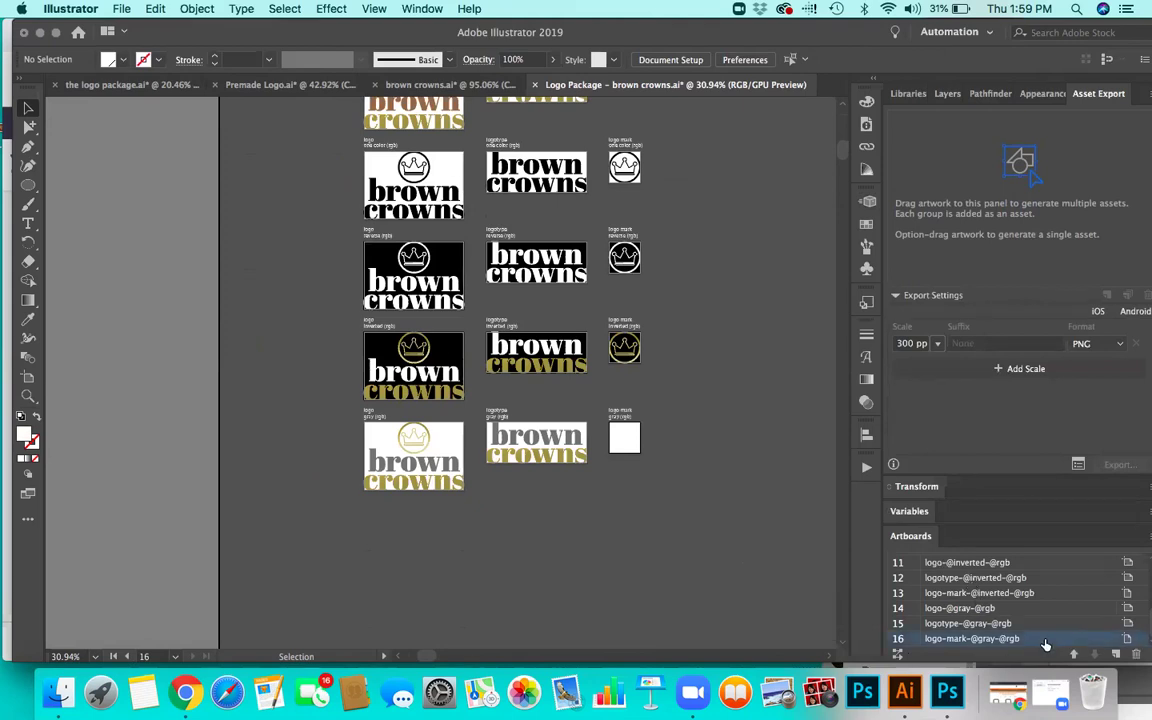
{"action": "left_click", "coordinate": [1135, 653]}
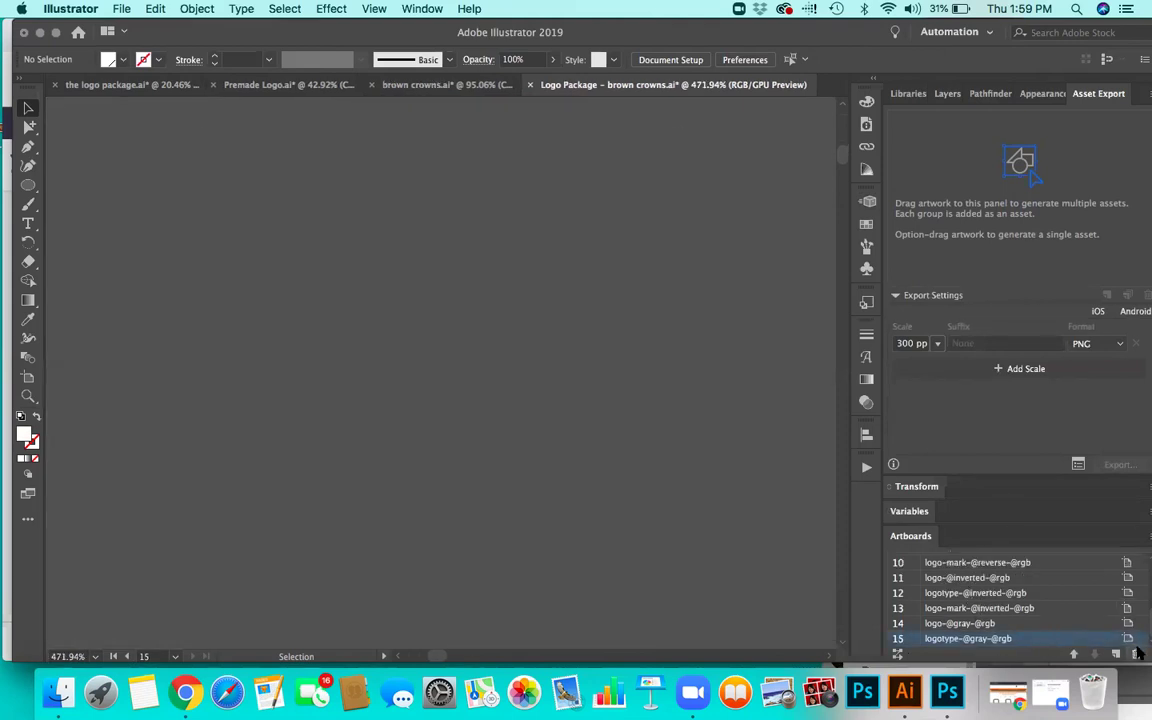
{"action": "scroll", "coordinate": [657, 443], "scroll_direction": "down", "scroll_amount": 5}
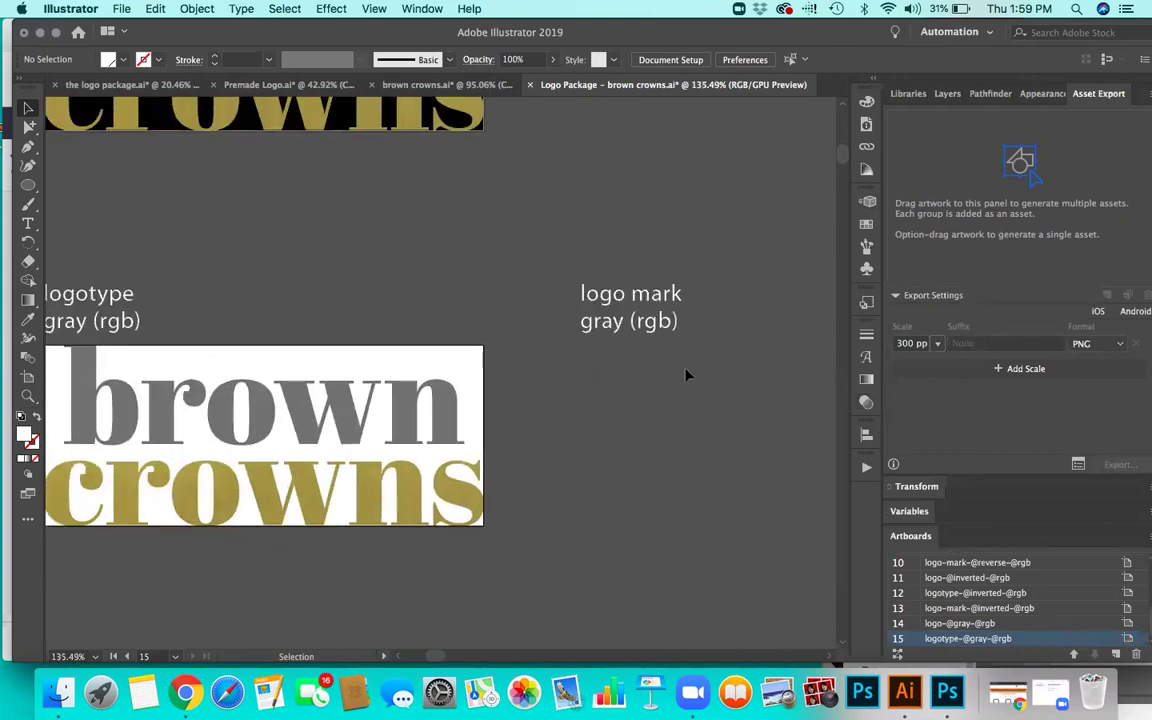
Export the web logos as a logo package with client name 'Brown crowns'
{"action": "left_click", "coordinate": [868, 204]}
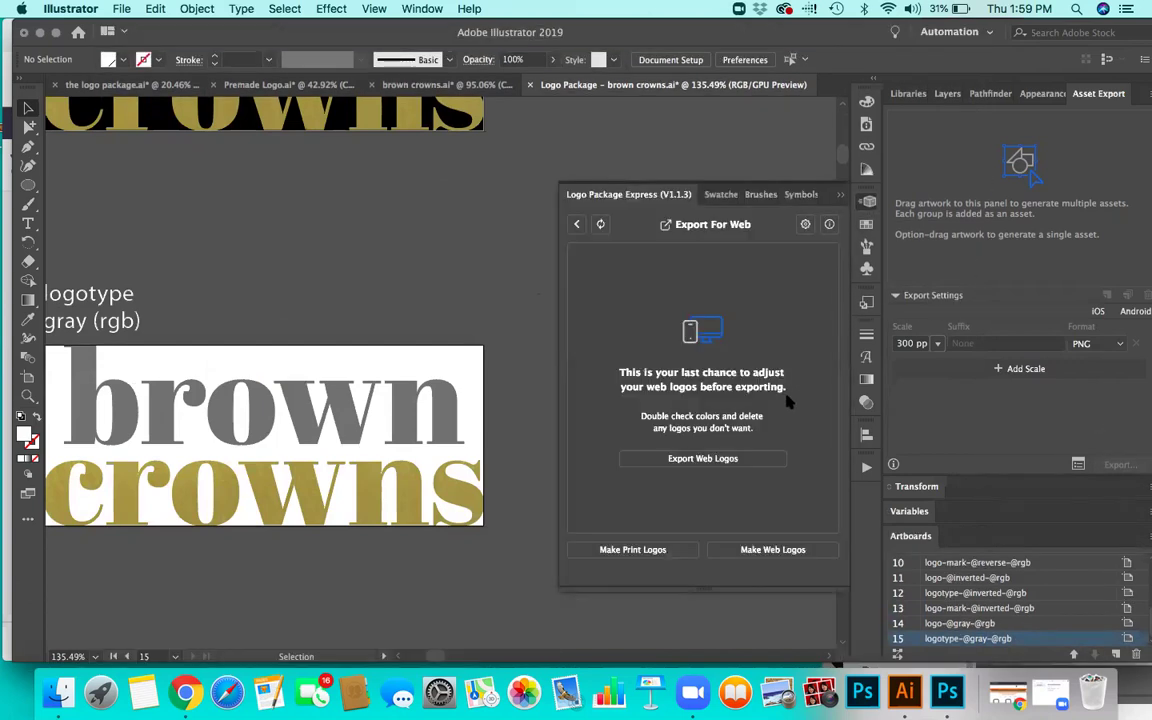
{"action": "left_click", "coordinate": [760, 460]}
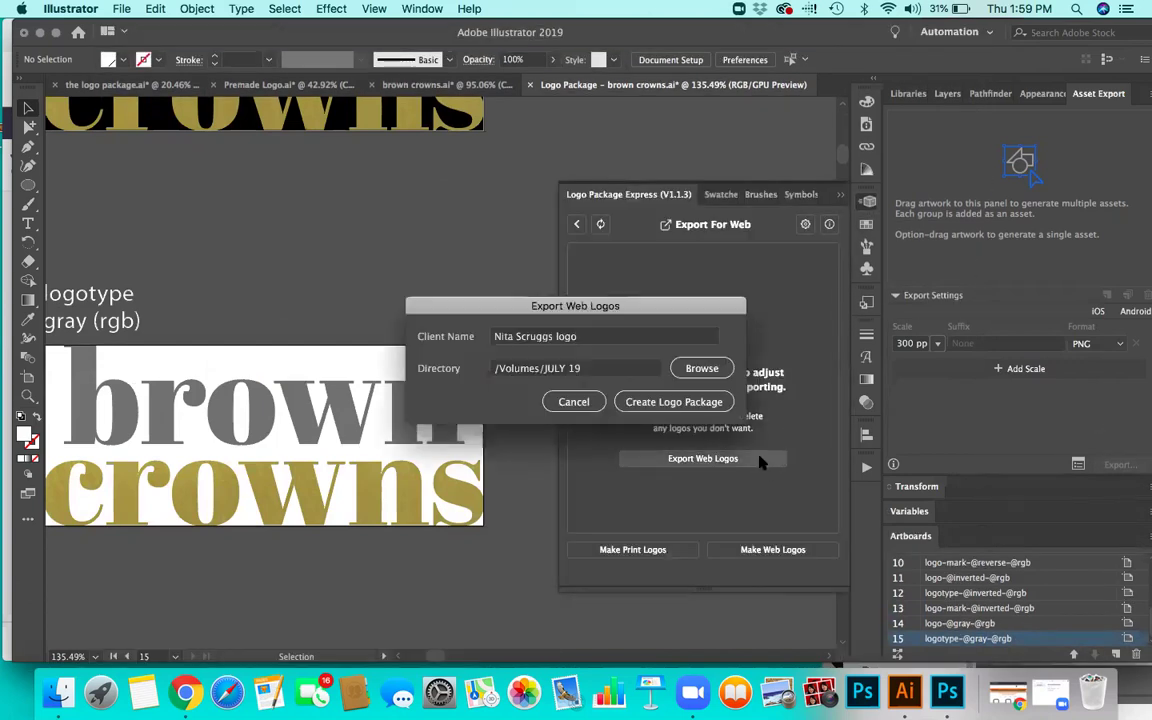
{"action": "triple_click", "coordinate": [588, 338]}
{"action": "type", "text": "Br"}
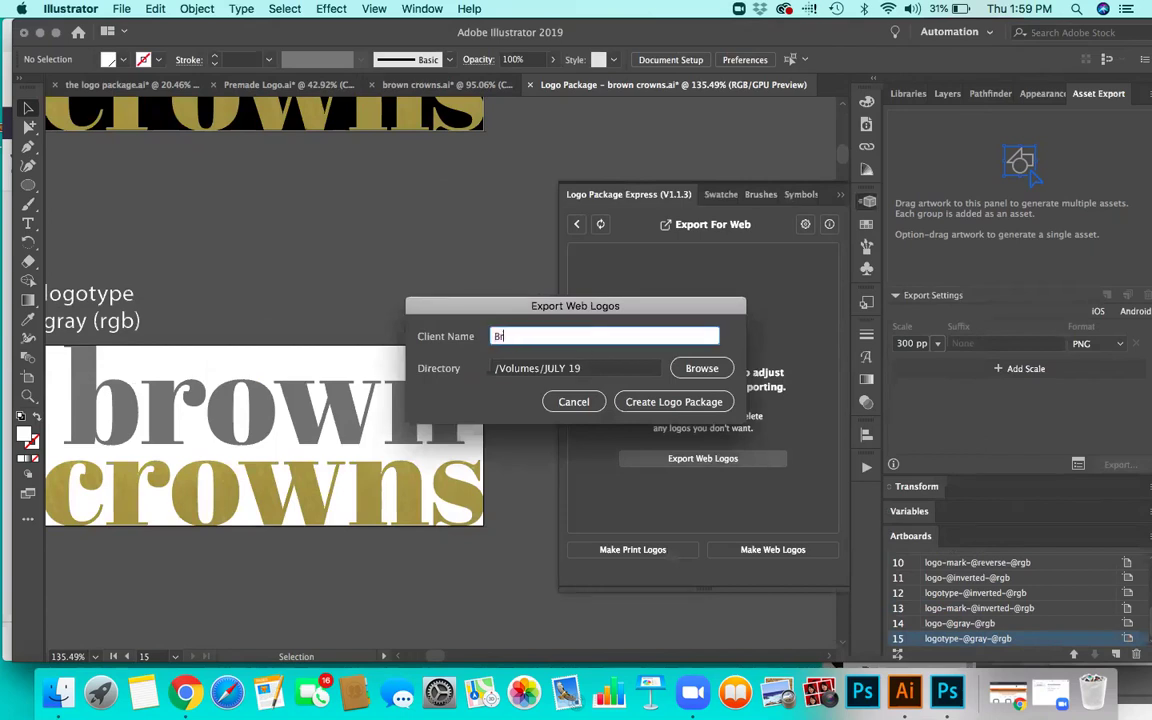
{"action": "type", "text": "ow"}
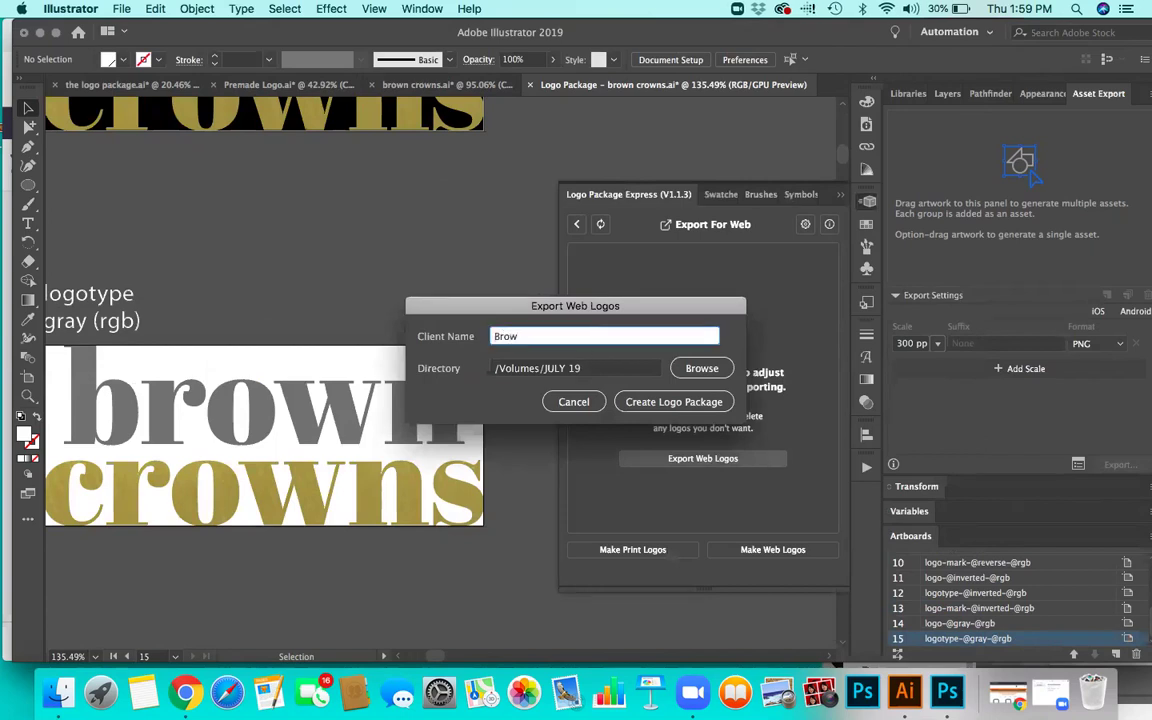
{"action": "type", "text": "n crowns"}
{"action": "left_click", "coordinate": [683, 403]}
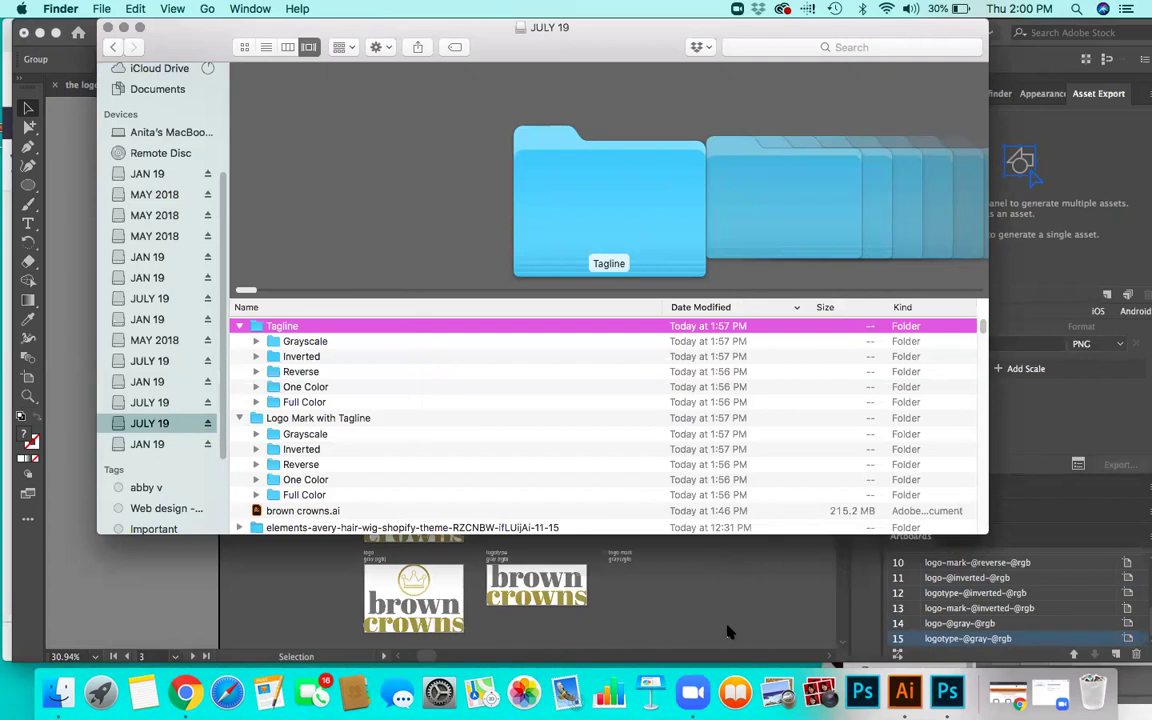
Switch back to Illustrator from the JULY 19 folder in Finder
{"action": "left_click", "coordinate": [728, 631]}
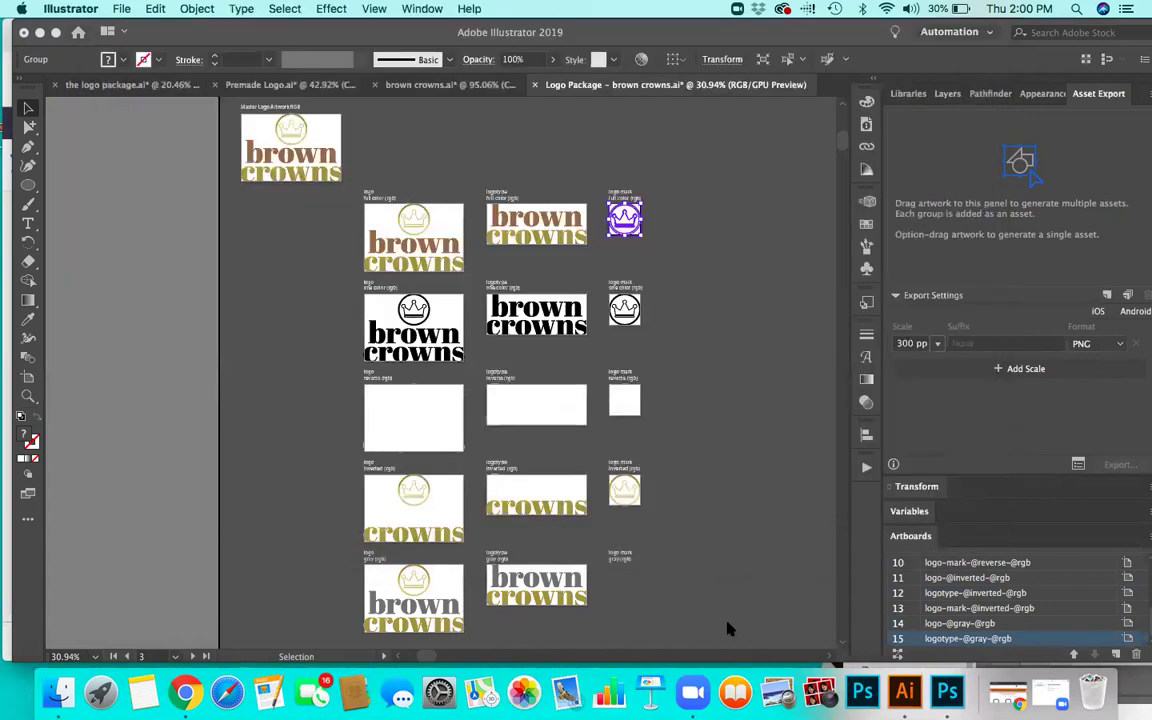